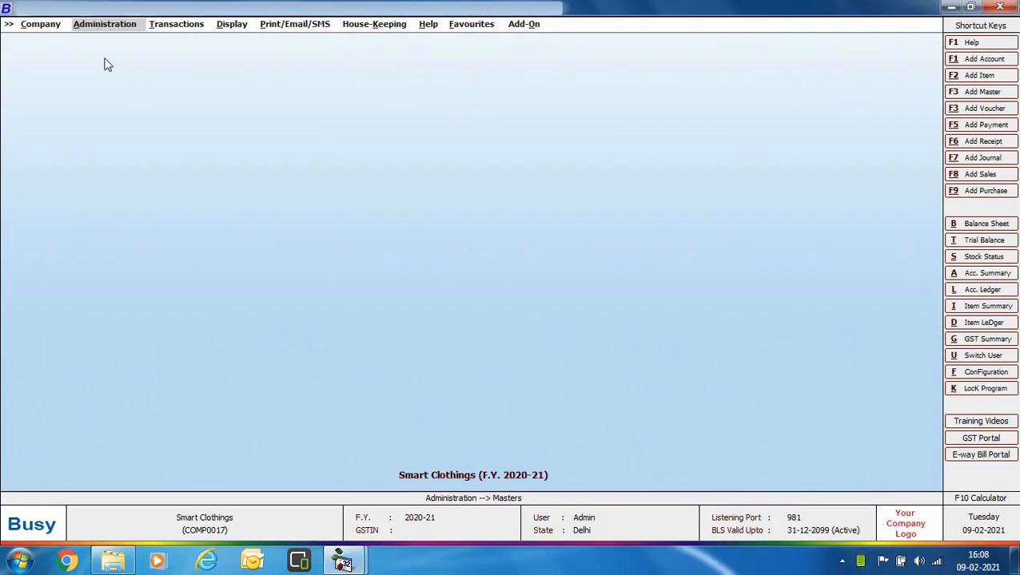
- Add a new SMS API configuration format named WA and select it for configuration
click(124, 24)
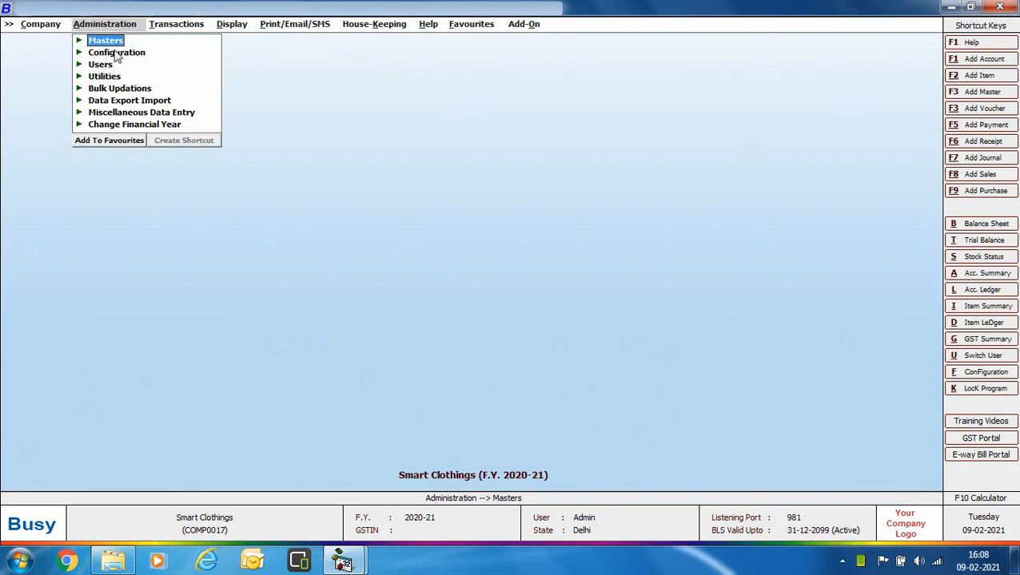
click(119, 52)
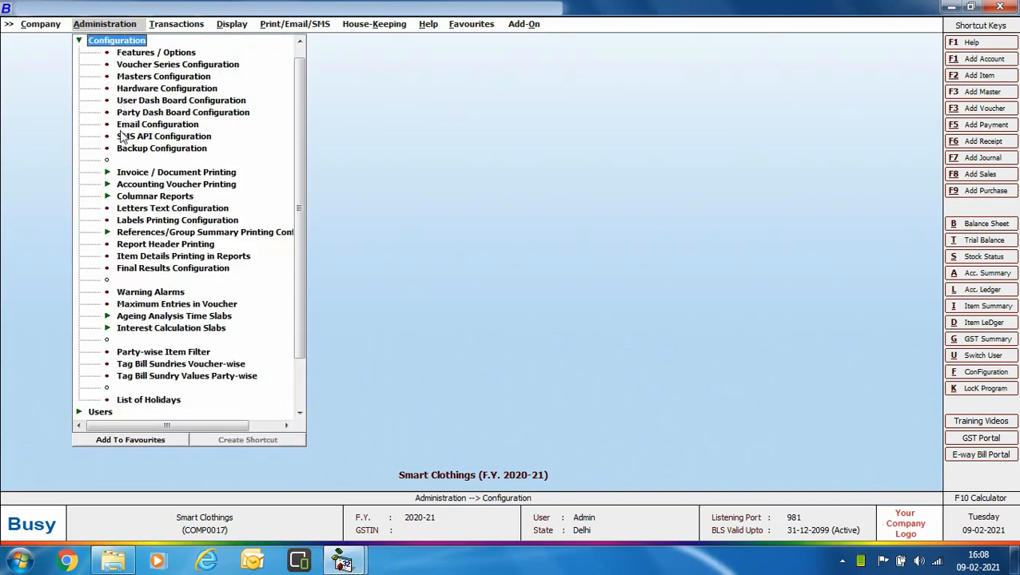
double_click(172, 140)
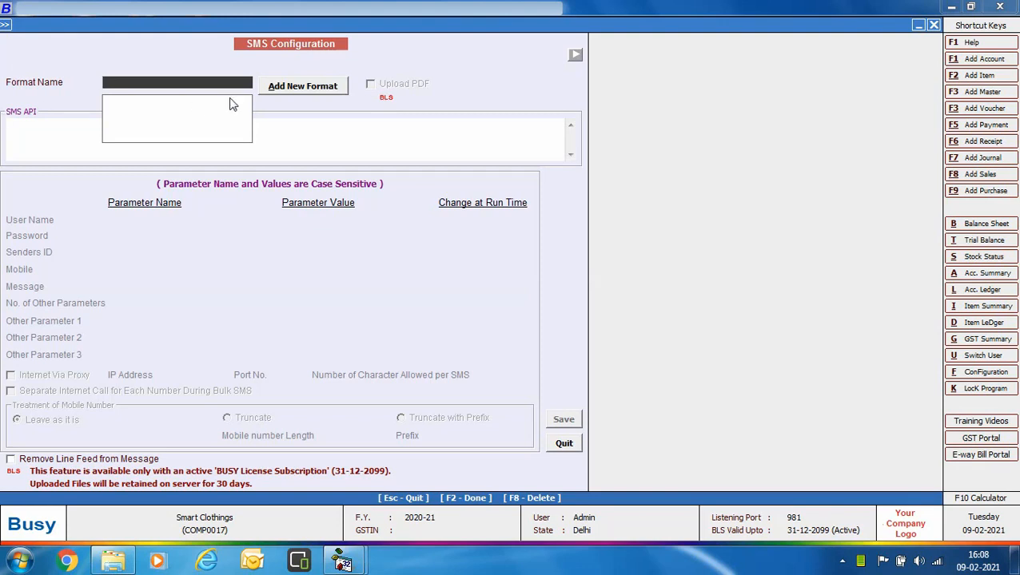
click(293, 94)
text(WA)
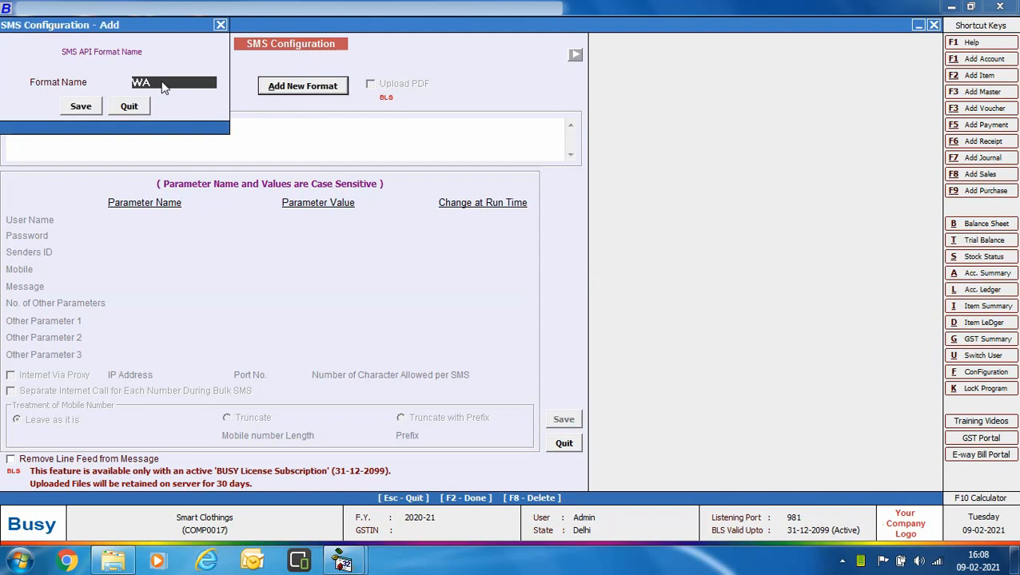
click(82, 109)
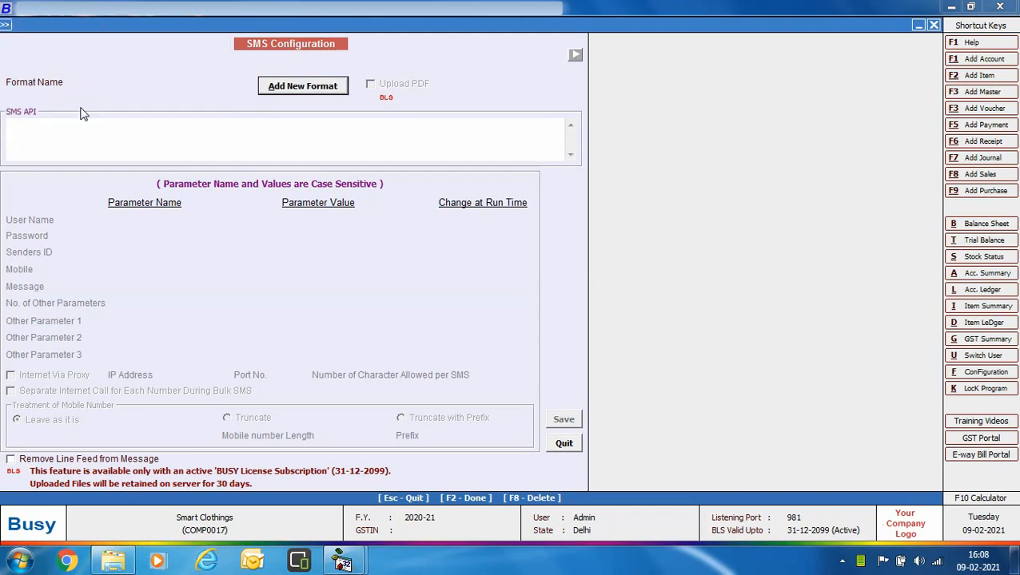
key(Return)
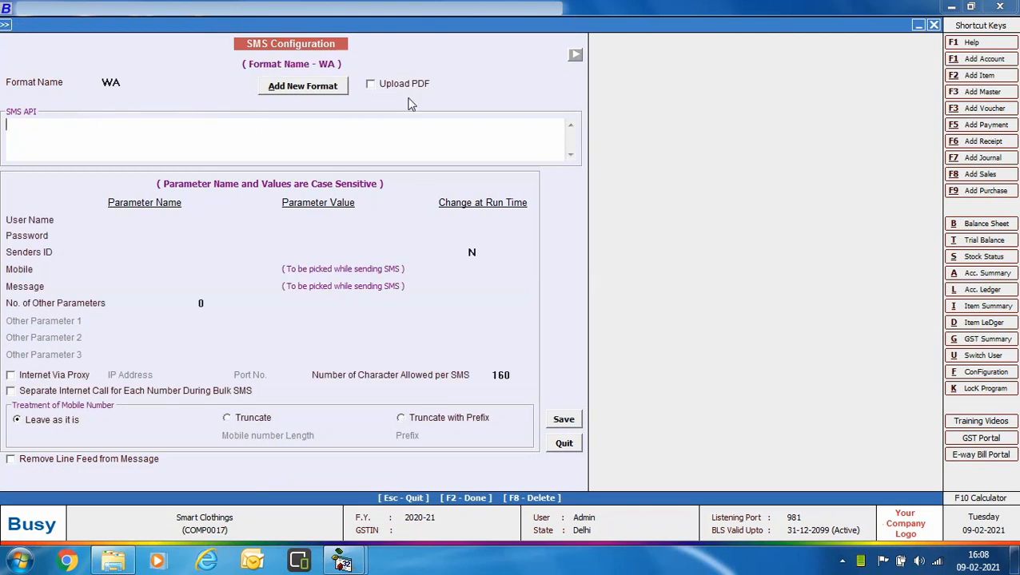
- Enable PDF upload for the WA format and set its SMS API to whatsapp://send?phone=phoneNo&text=message
click(371, 85)
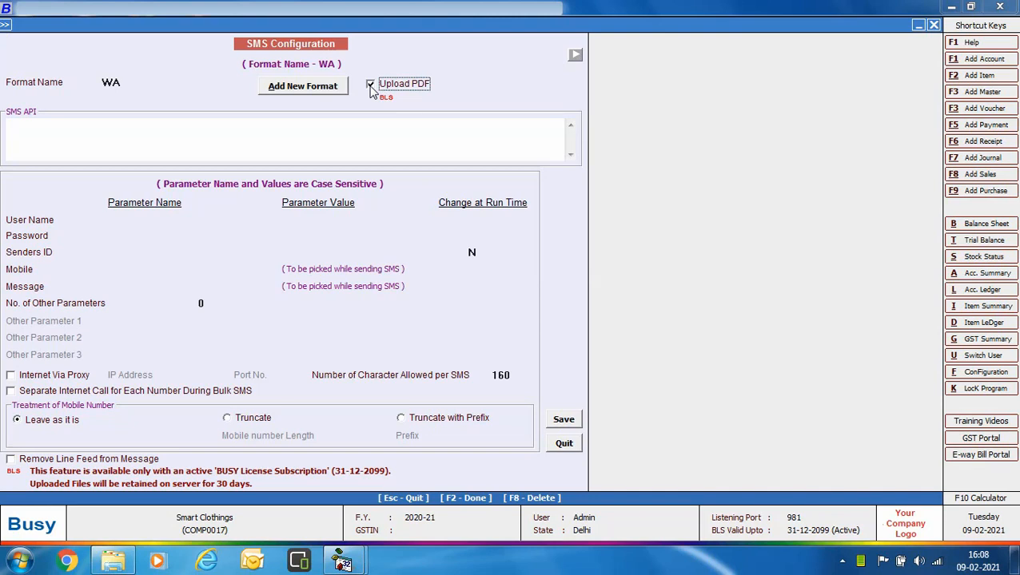
click(44, 139)
text(whatsapp://send?phone=phoneNo&text=message)
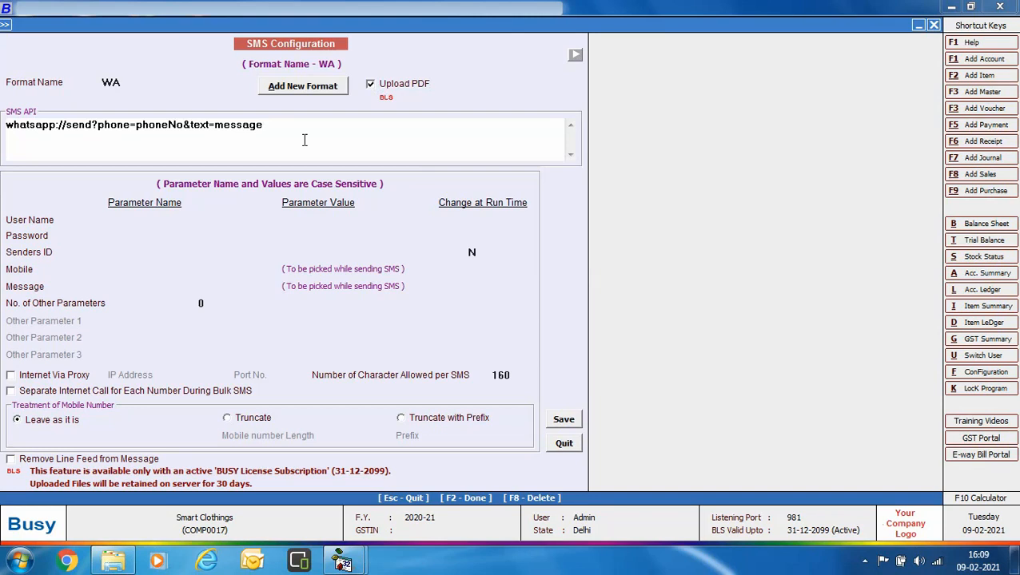
- Set the Mobile parameter name to phoneNo and the Message parameter name to message, and save the SMS configuration
click(175, 269)
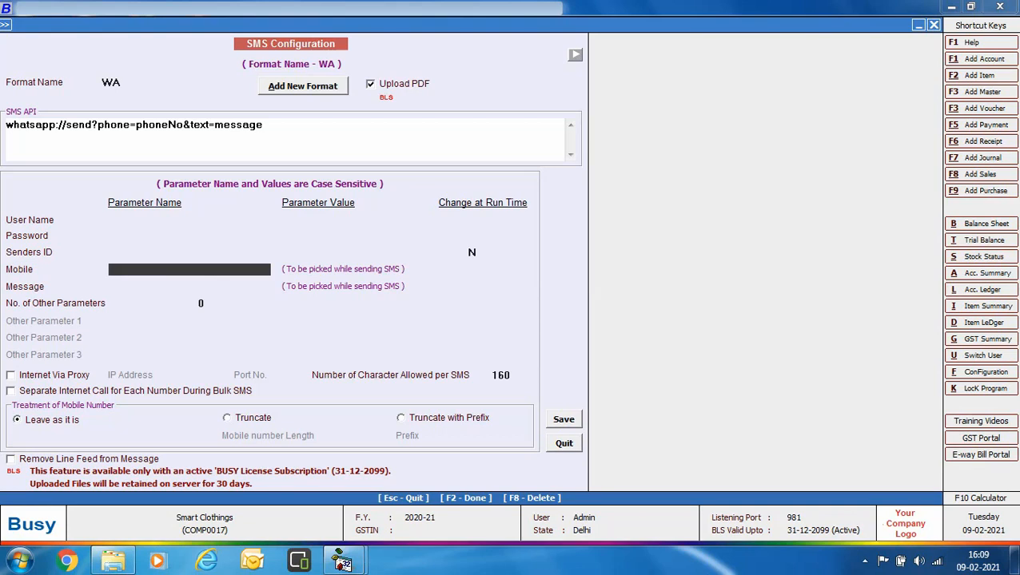
text(phoneNo)
key(Return)
text(messag)
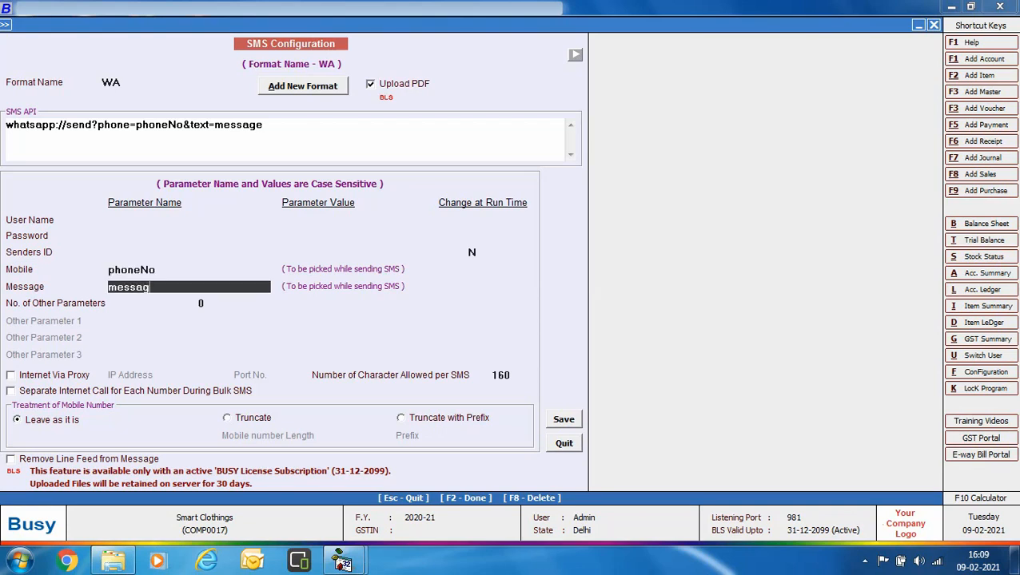
text(e)
click(576, 419)
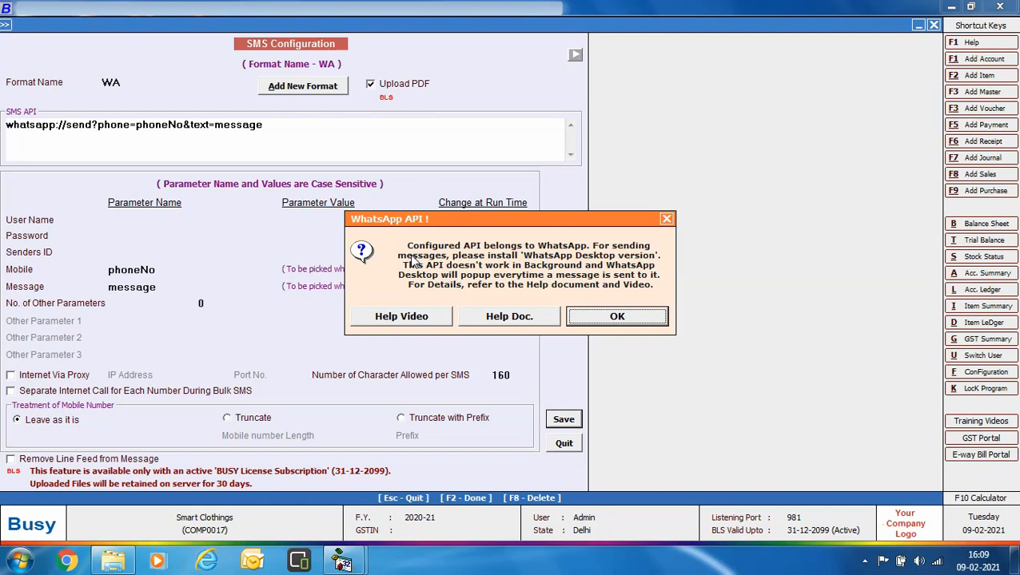
click(639, 317)
click(569, 445)
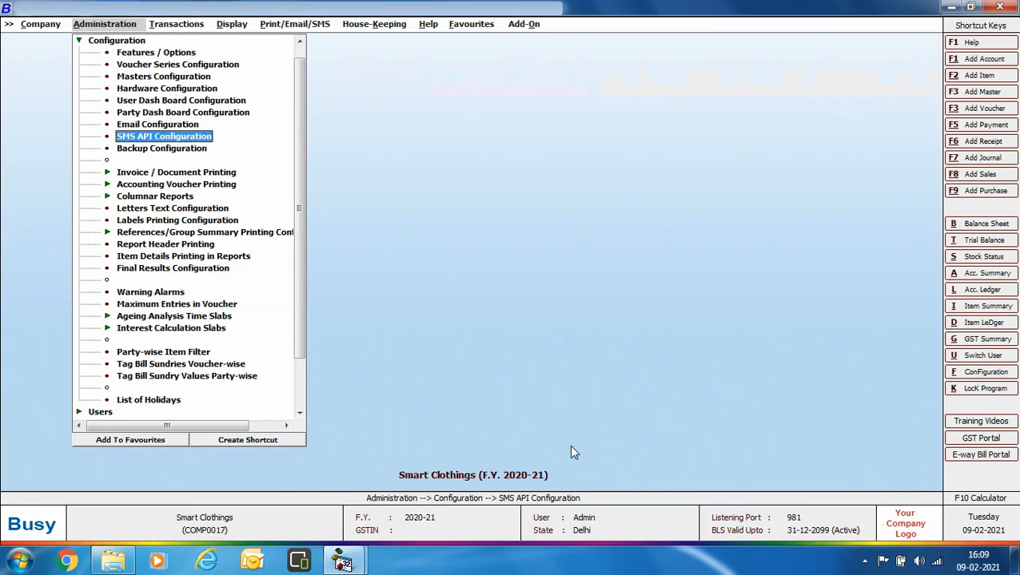
- In the voucher configuration of the Sales series Main, set Send SMS After Saving to Y
click(170, 69)
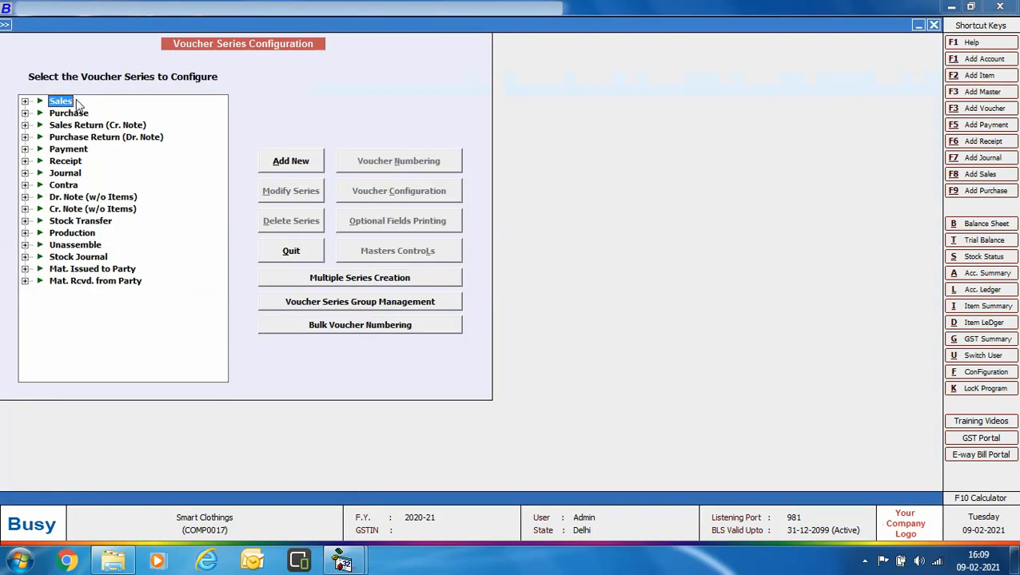
double_click(77, 103)
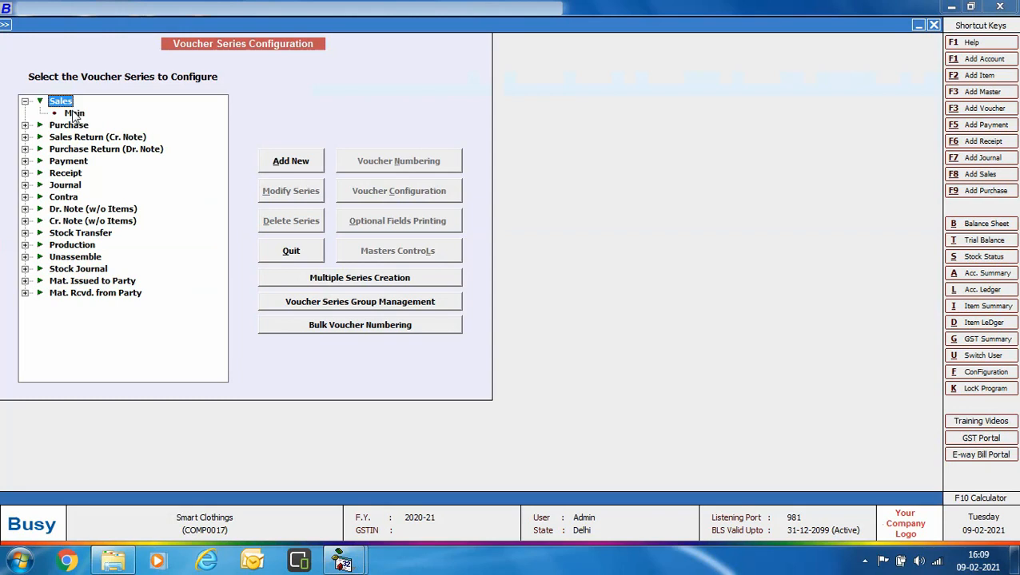
click(74, 113)
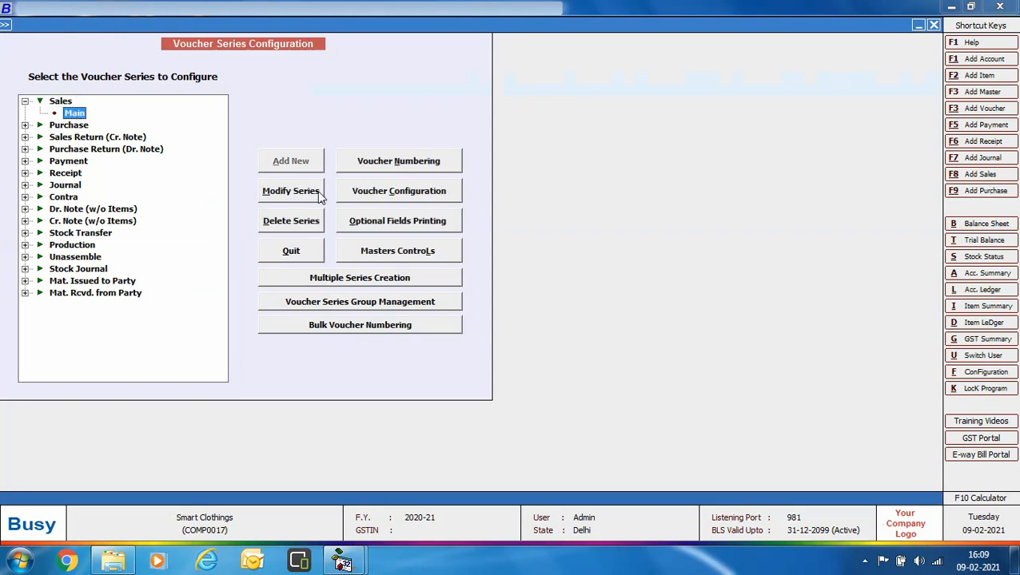
click(370, 198)
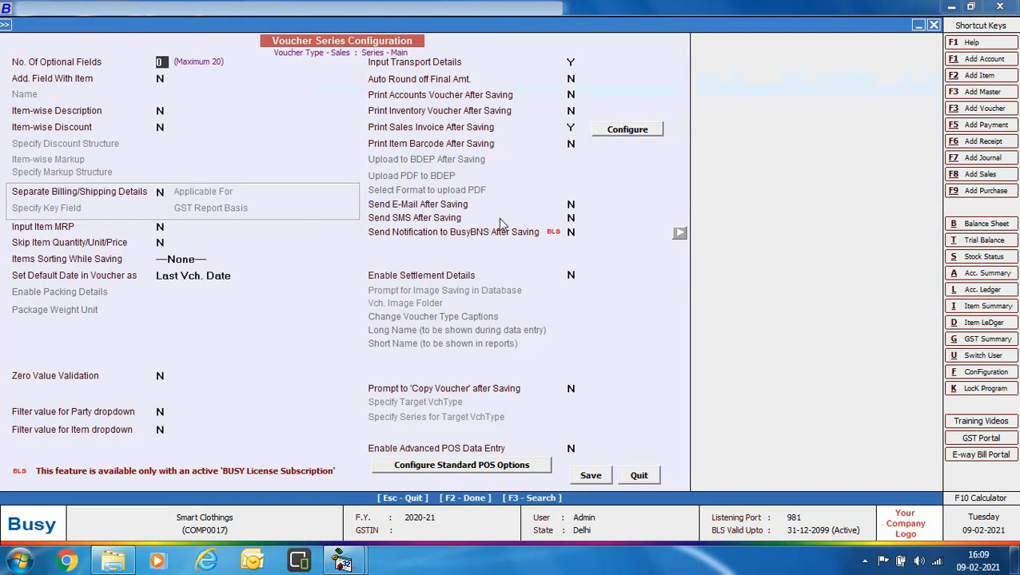
click(575, 219)
key(y)
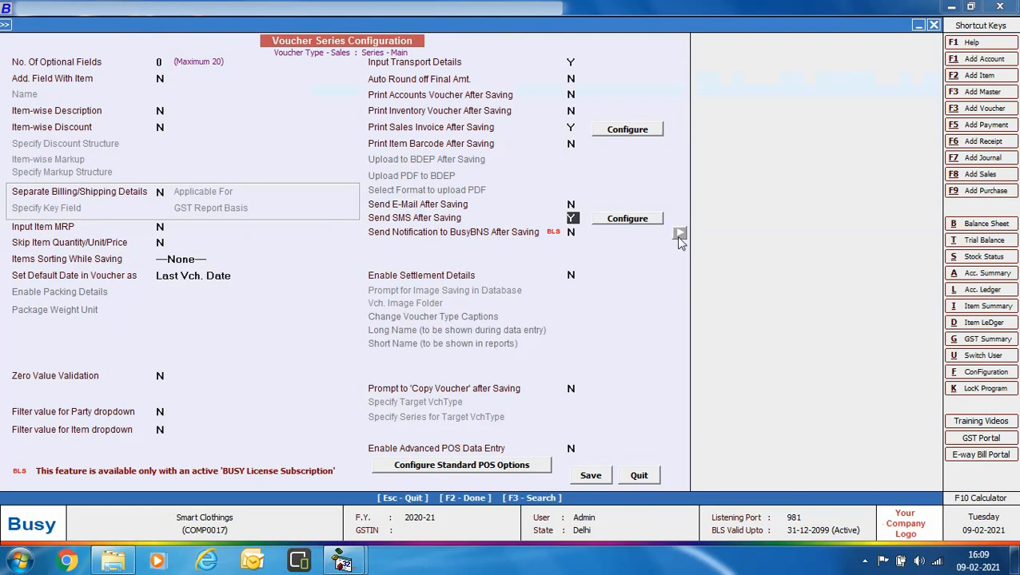
- Set the SMS details' PDF Attachment Format 1 to STANDARD, accept the remaining sending options, and save the Sales voucher series configuration
click(637, 220)
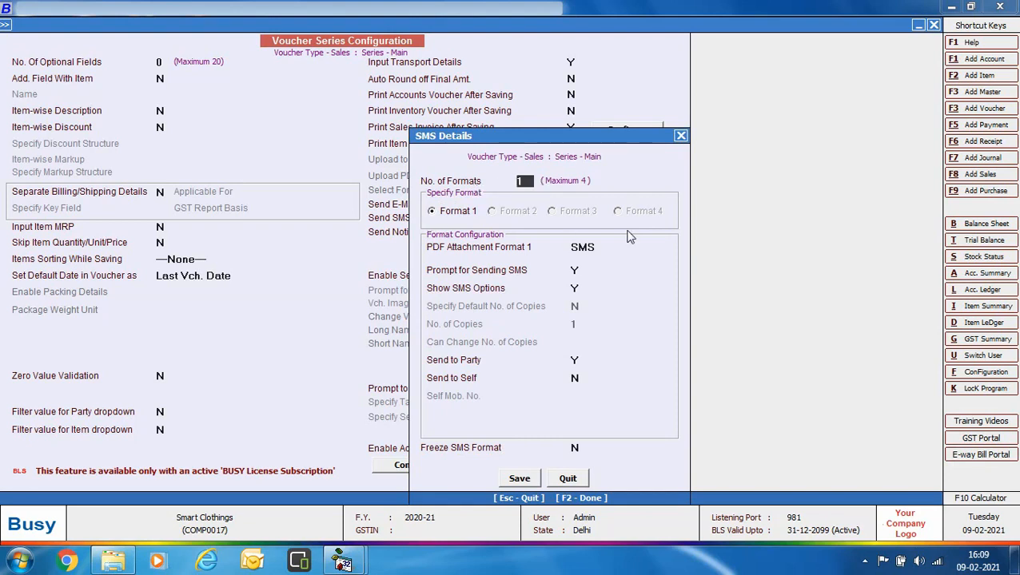
click(598, 246)
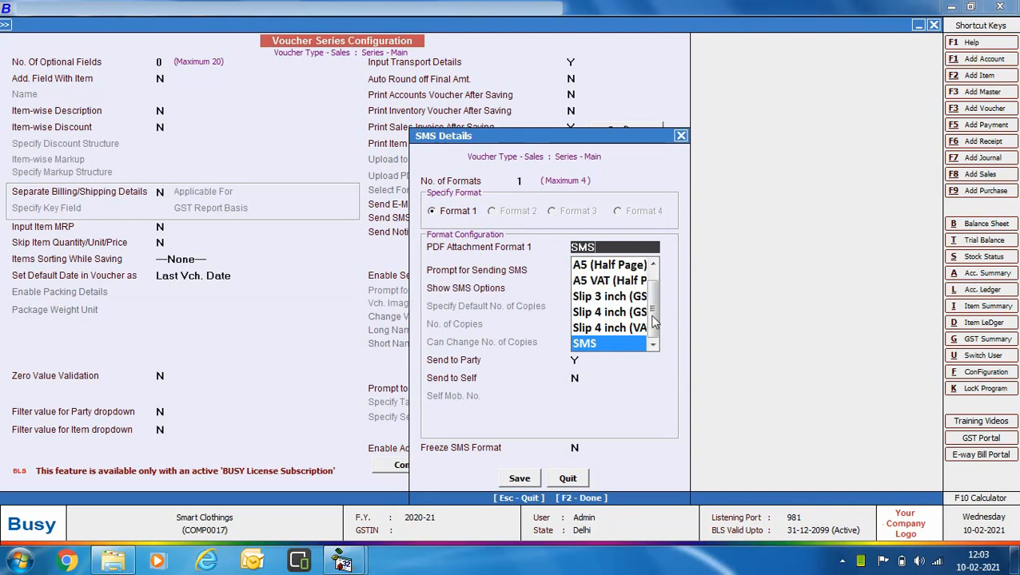
scroll(654, 322, up, 1)
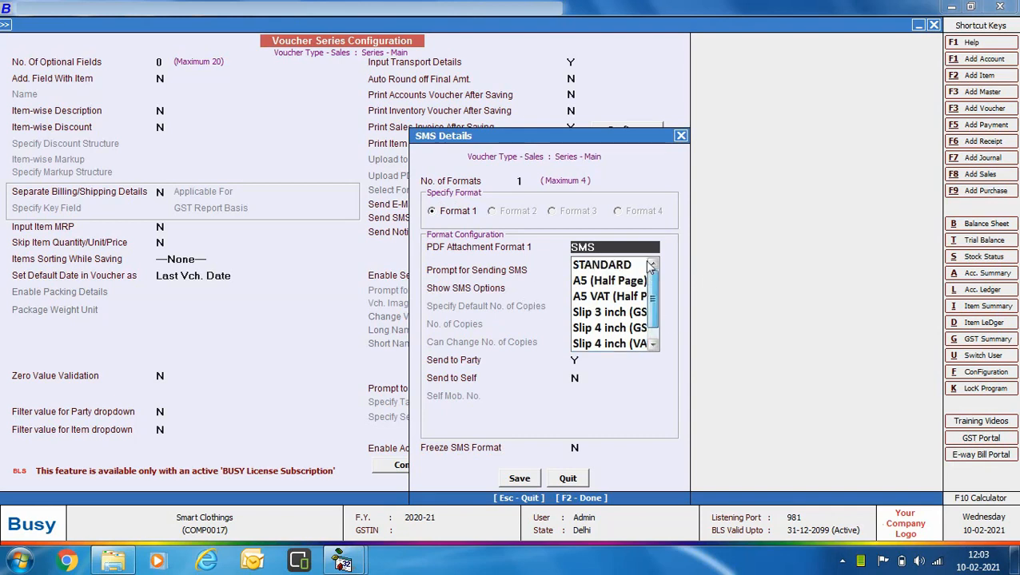
click(598, 267)
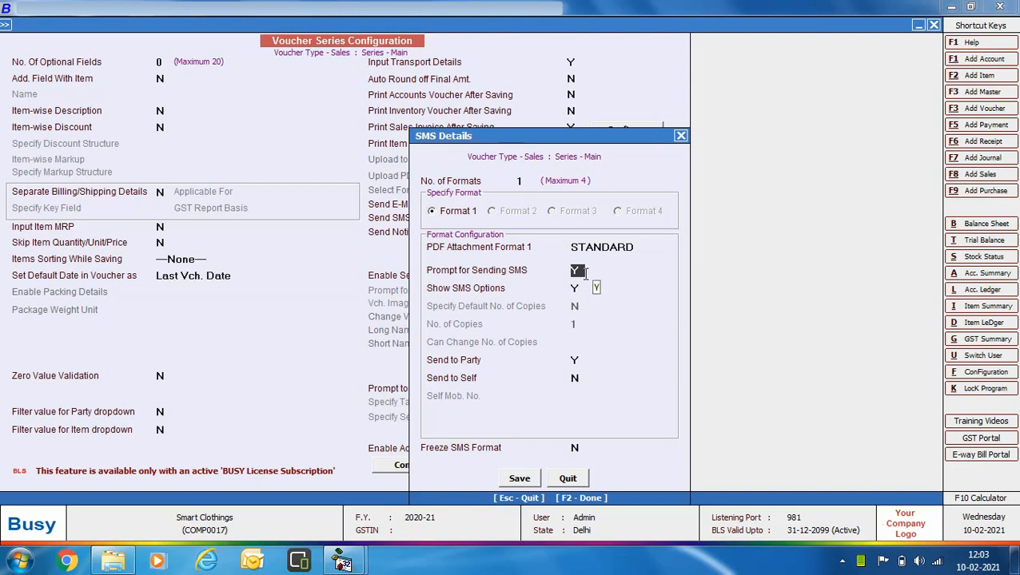
key(Return)
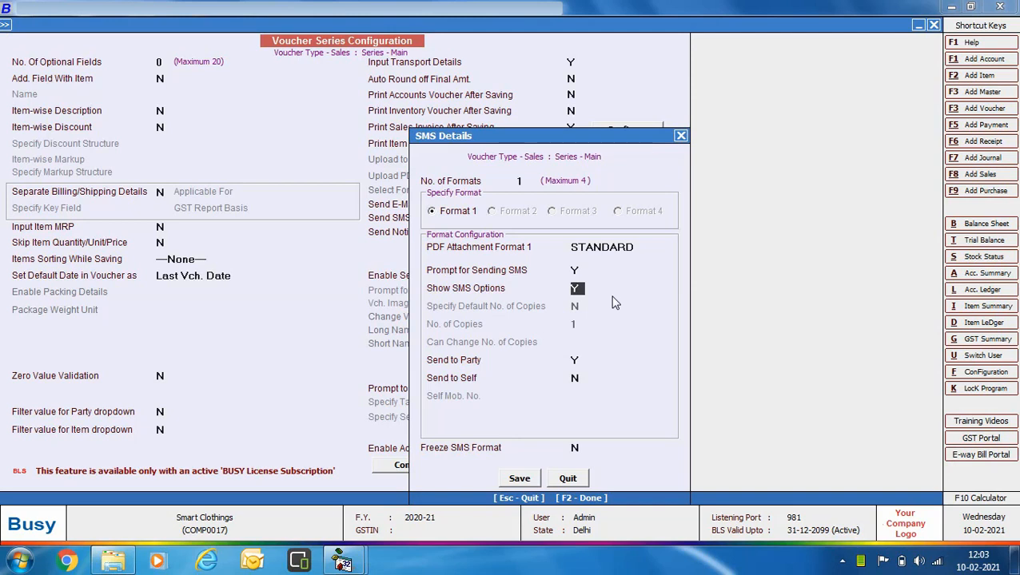
key(Return)
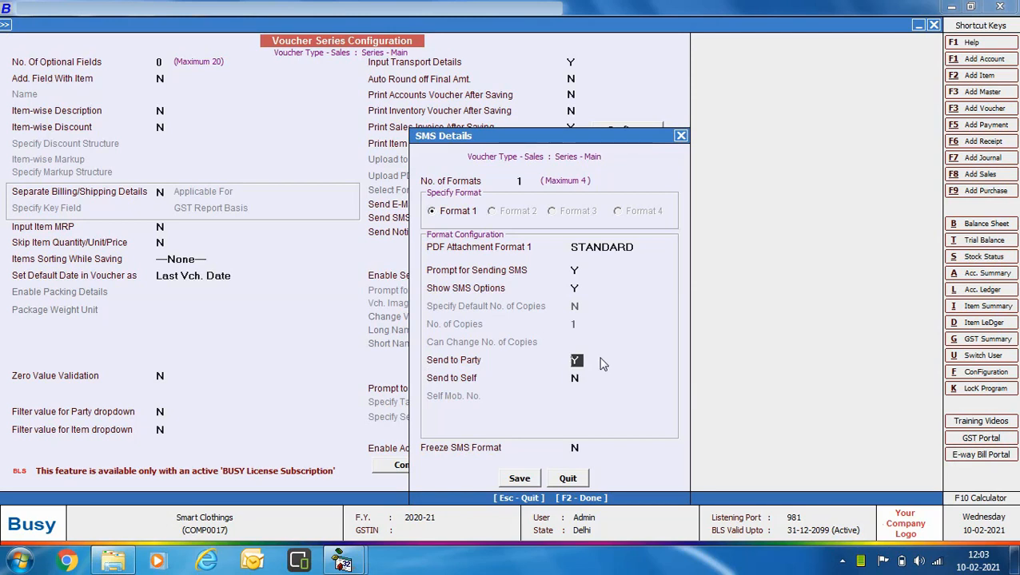
key(Return)
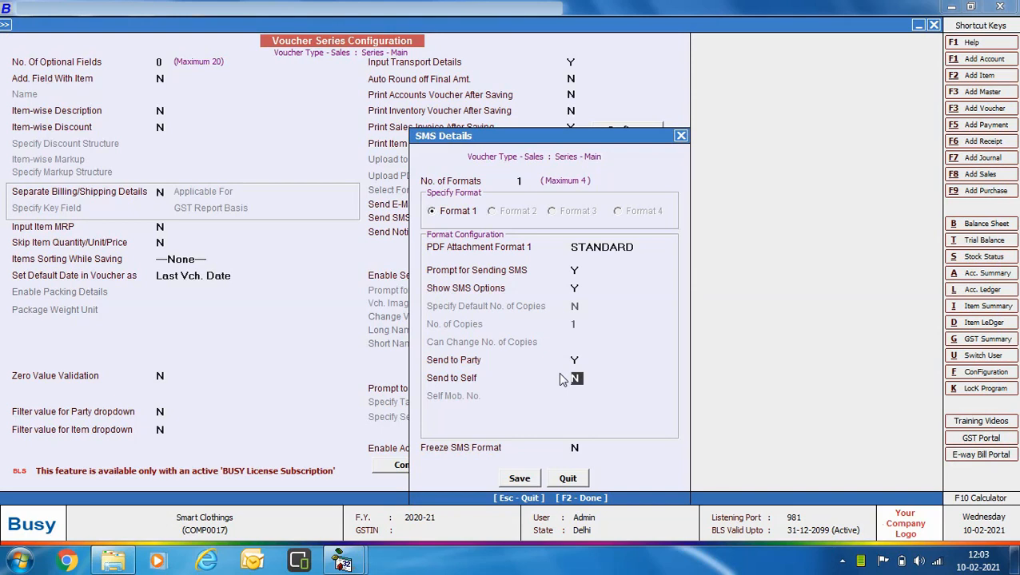
click(519, 478)
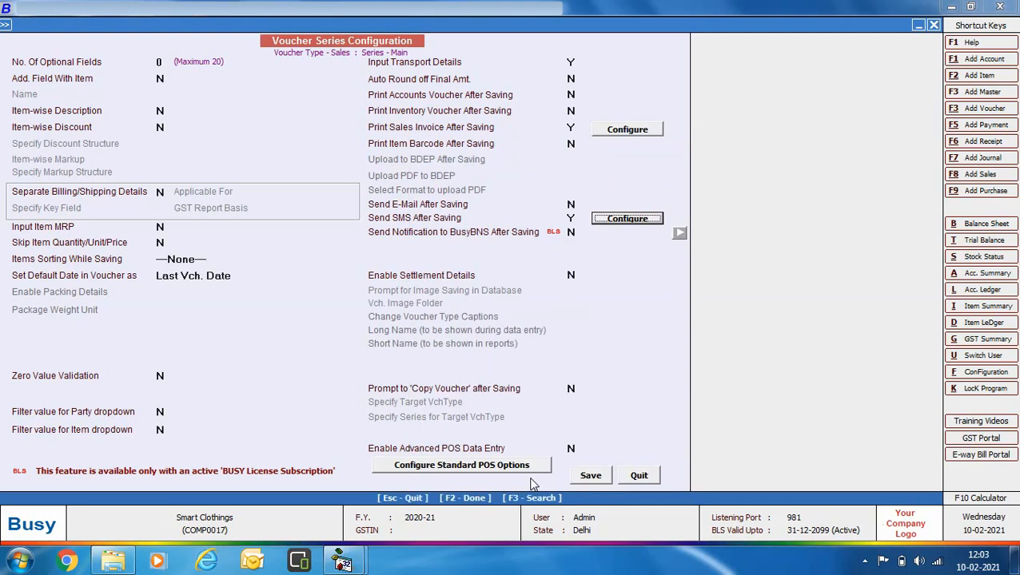
click(589, 477)
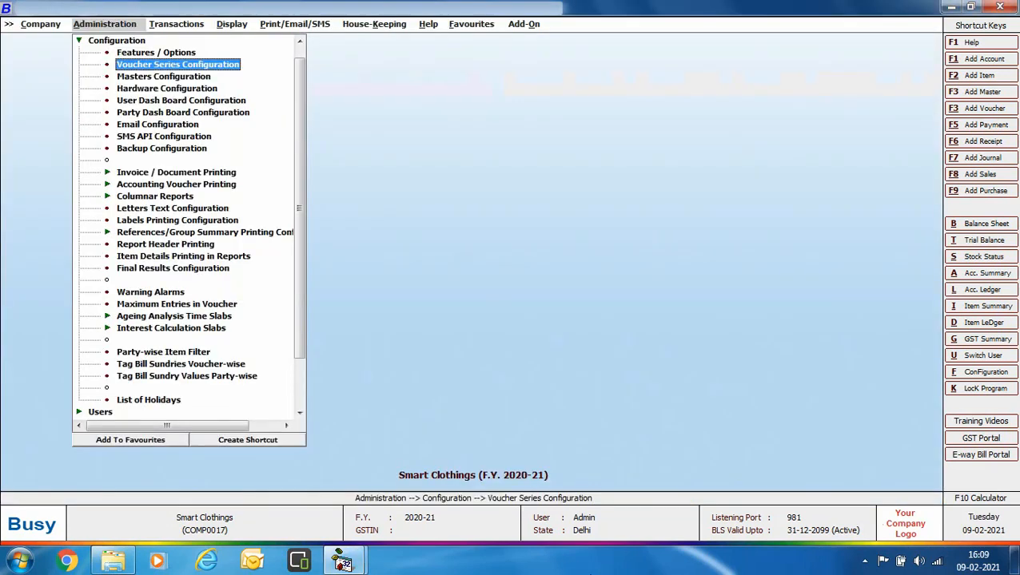
- Check the WhatsApp number in the Jain Traders account master and close the master without saving
key(Escape)
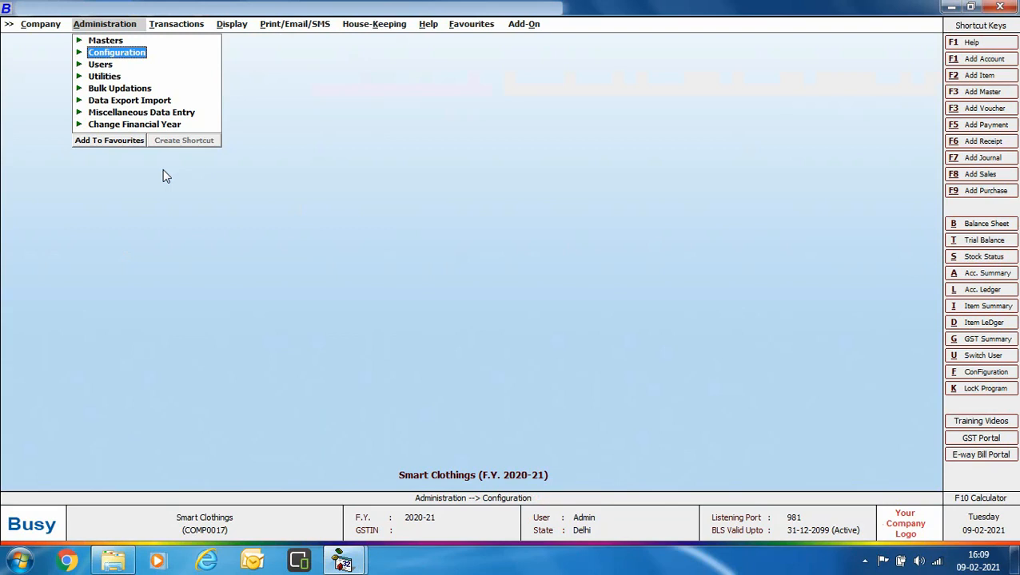
click(112, 41)
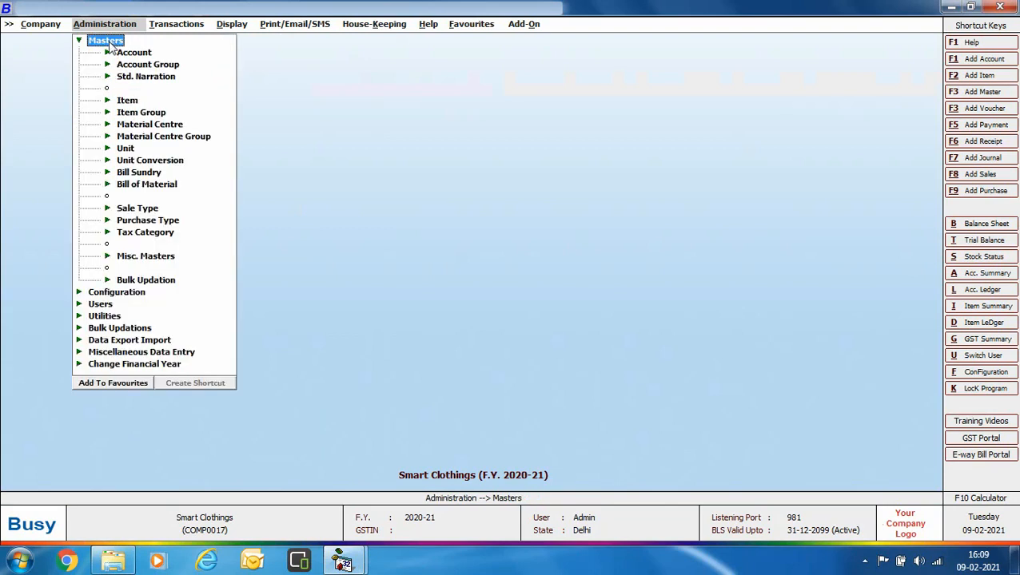
click(120, 54)
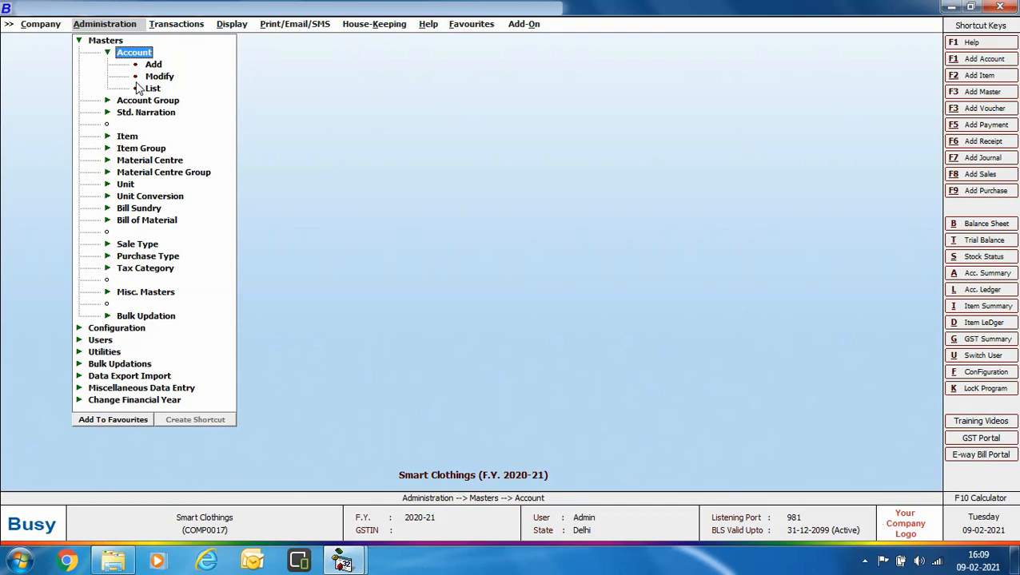
click(144, 74)
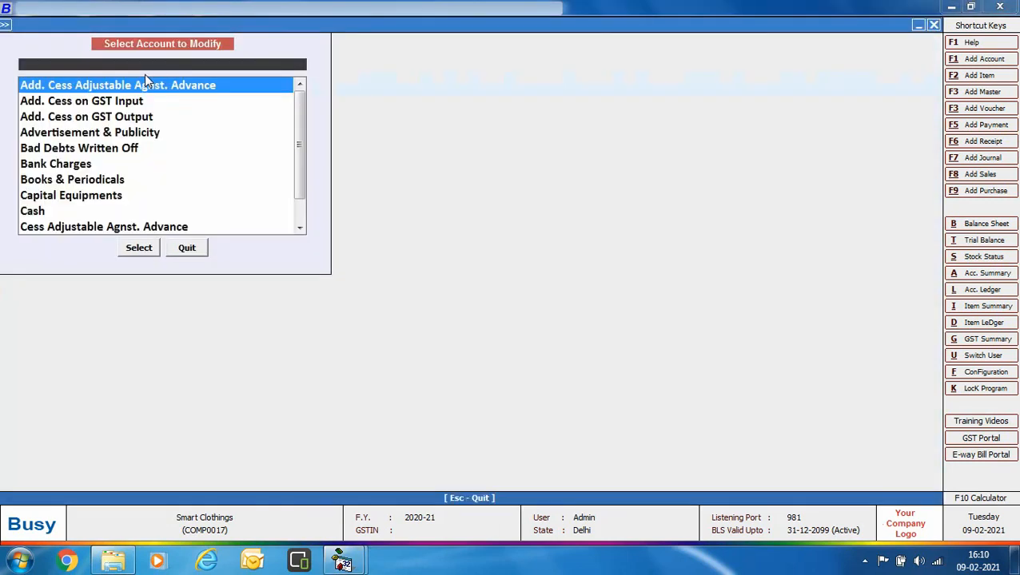
click(137, 251)
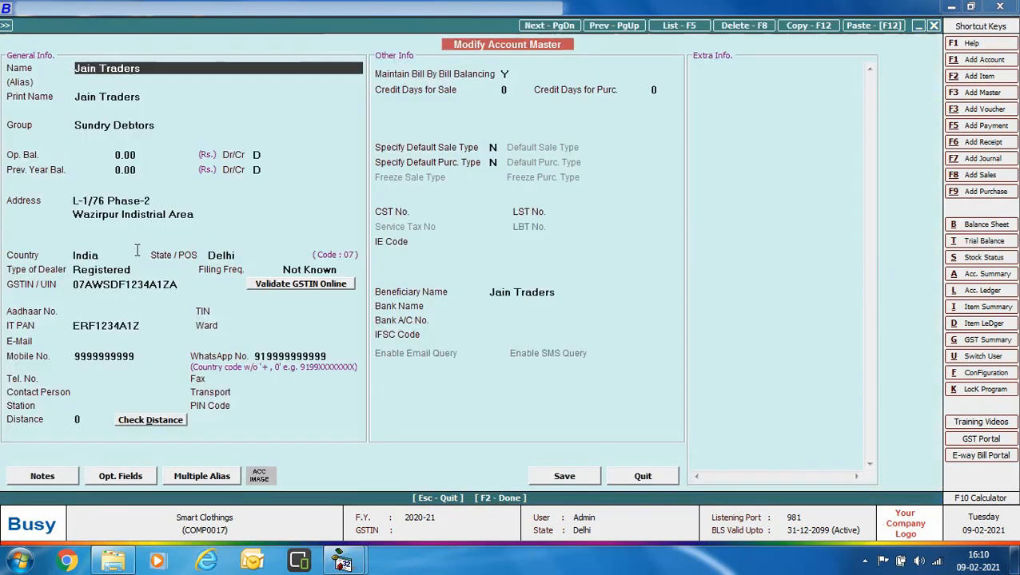
click(292, 355)
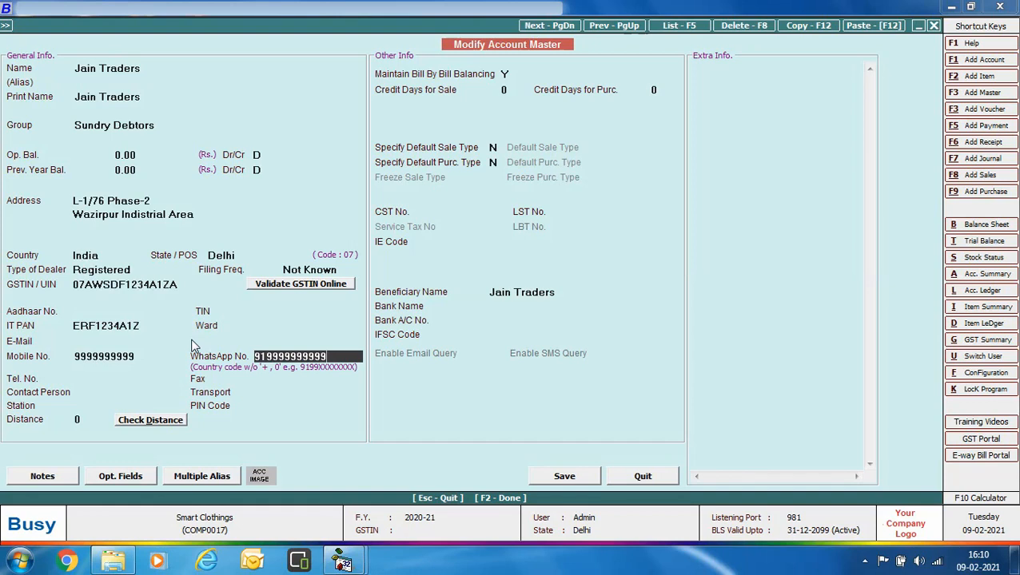
click(642, 476)
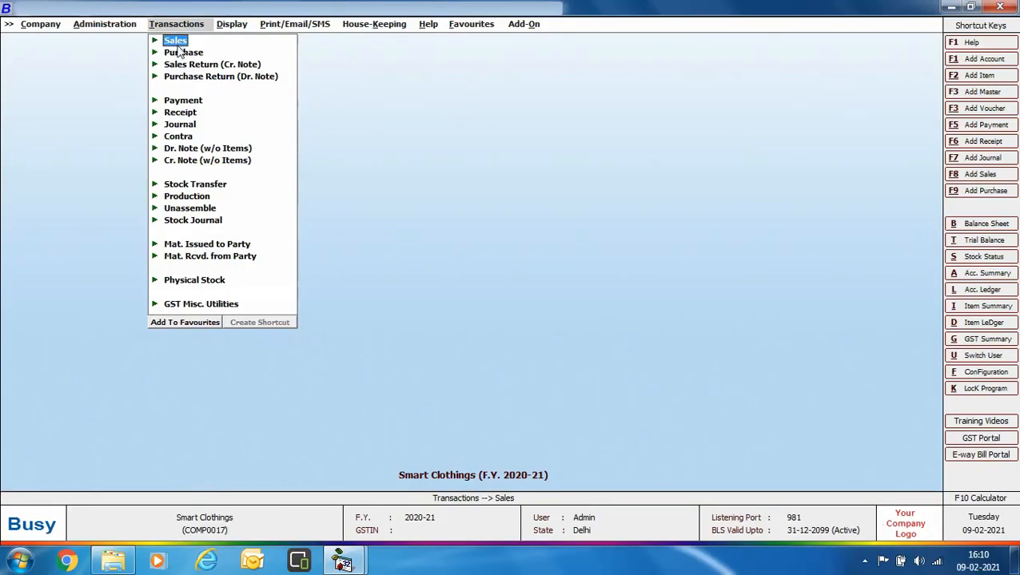
- Start a new sales voucher in series Main with sale type L/GST-18%, party Jain Traders and material centre Main Store
key(Return)
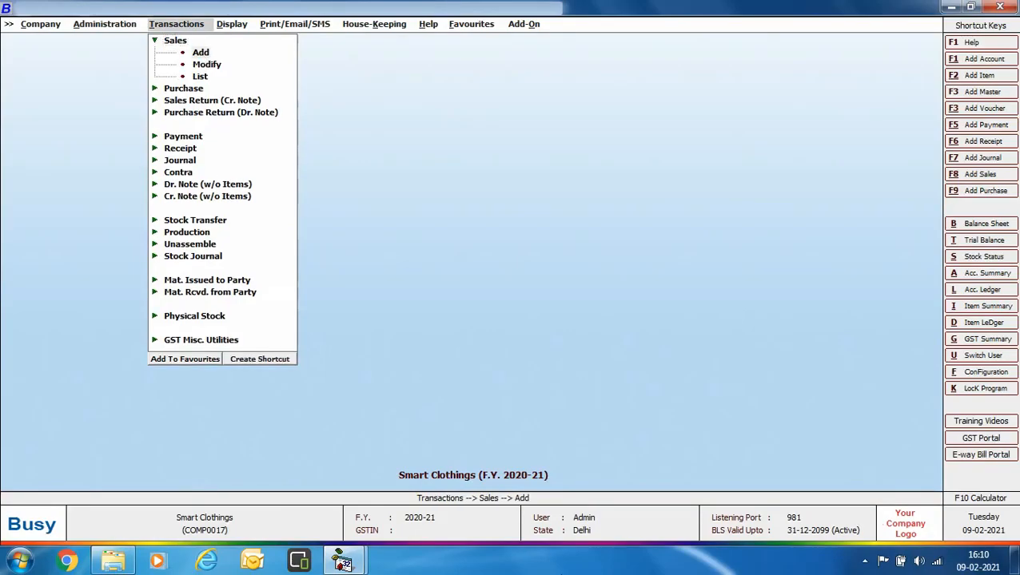
key(Return)
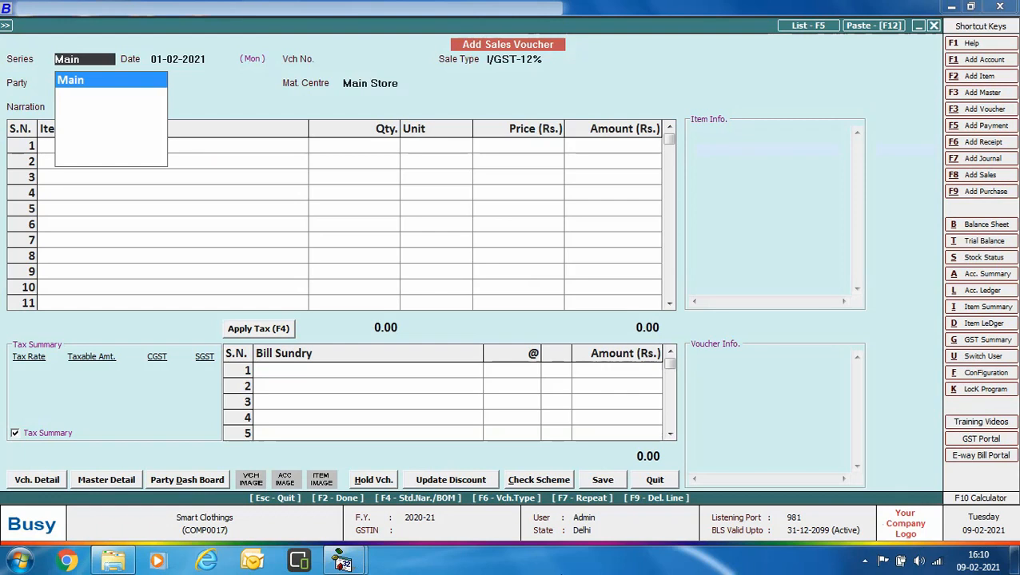
key(Return)
key(Return)
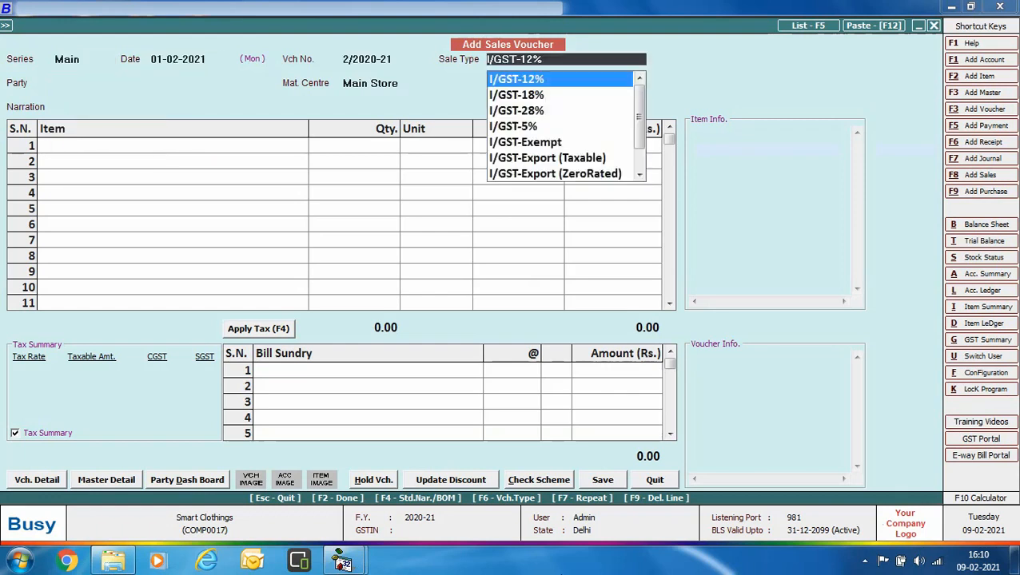
text(l)
key(Down)
key(Return)
text(j)
key(Return)
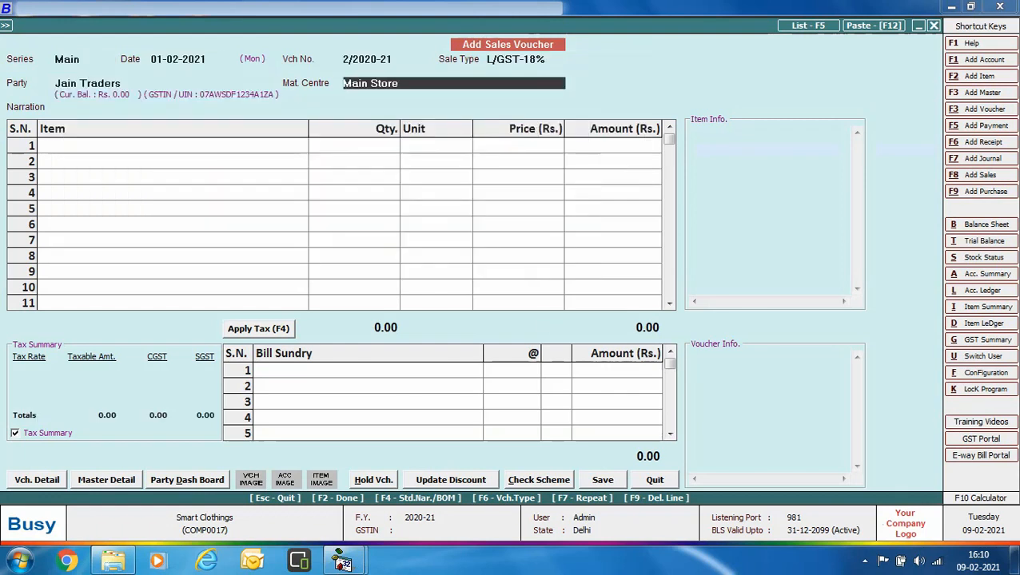
key(Return)
key(Return)
- Enter the item LG 2 Tonn Split Ac with quantity 4 Pcs. and price 45000, and finish the item list
text(l)
key(Return)
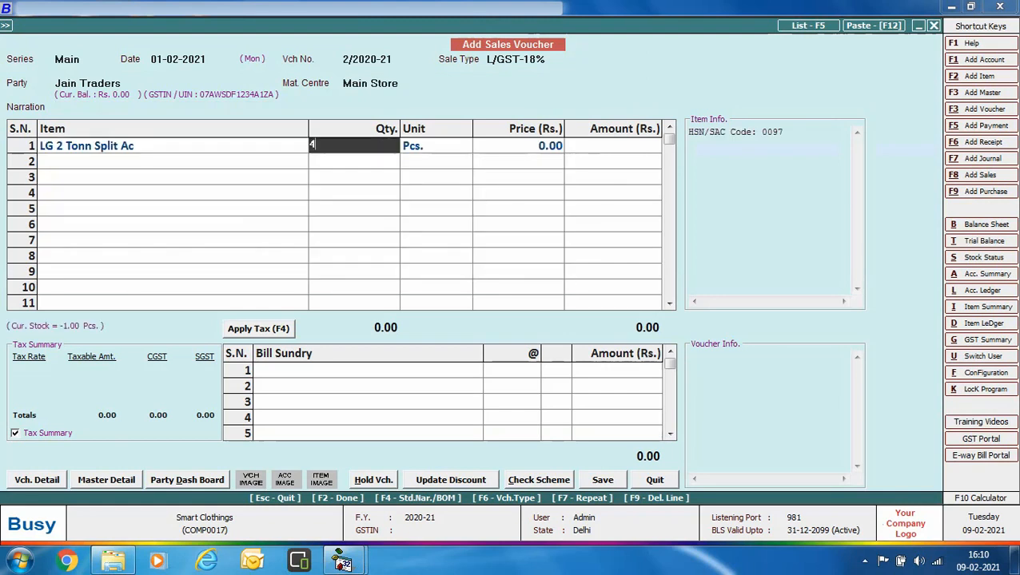
text(4)
key(Return)
key(Return)
text(45000)
key(Return)
key(Return)
key(Return)
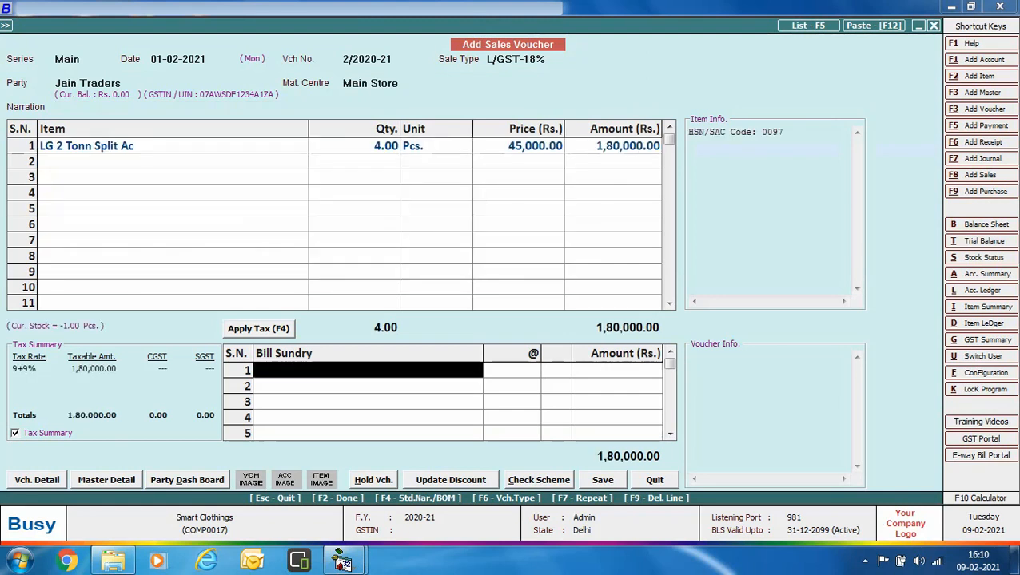
- Apply the tax to the sales voucher and save it without printing the invoice
key(F4)
key(Return)
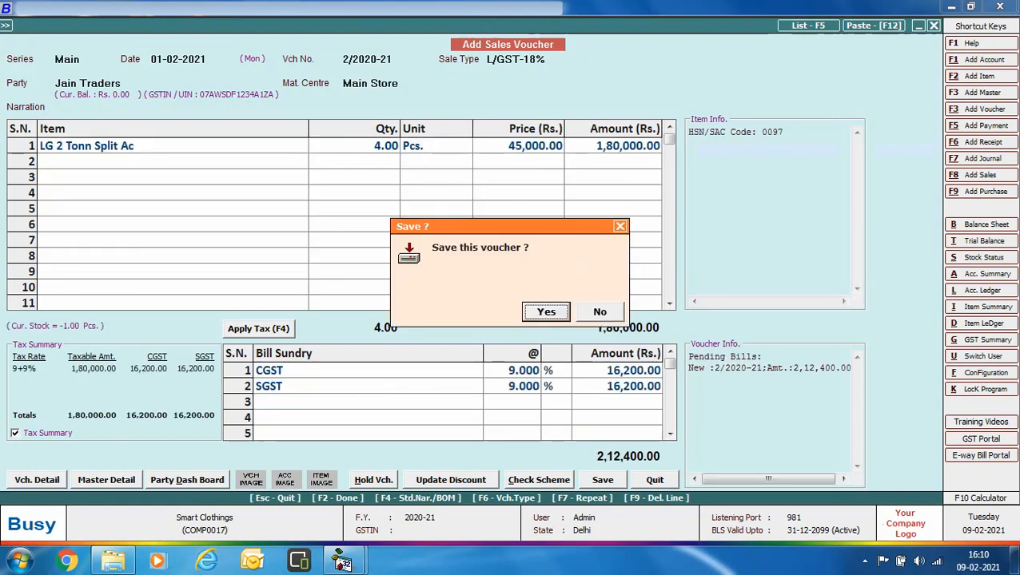
key(Return)
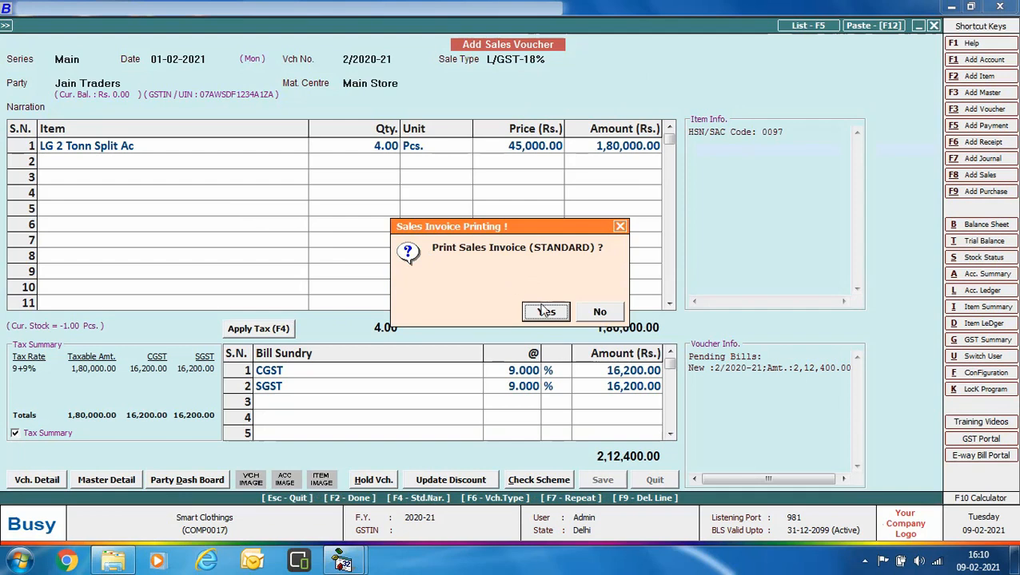
key(Right)
key(Return)
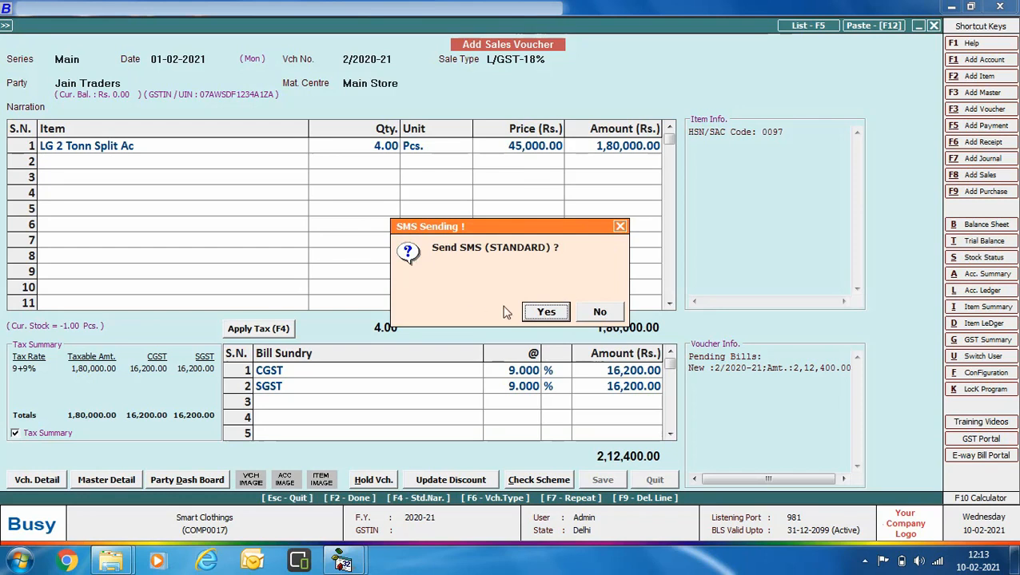
- Send the saved sales invoice to the party through WhatsApp in STANDARD format, and close the sales voucher entry
click(545, 312)
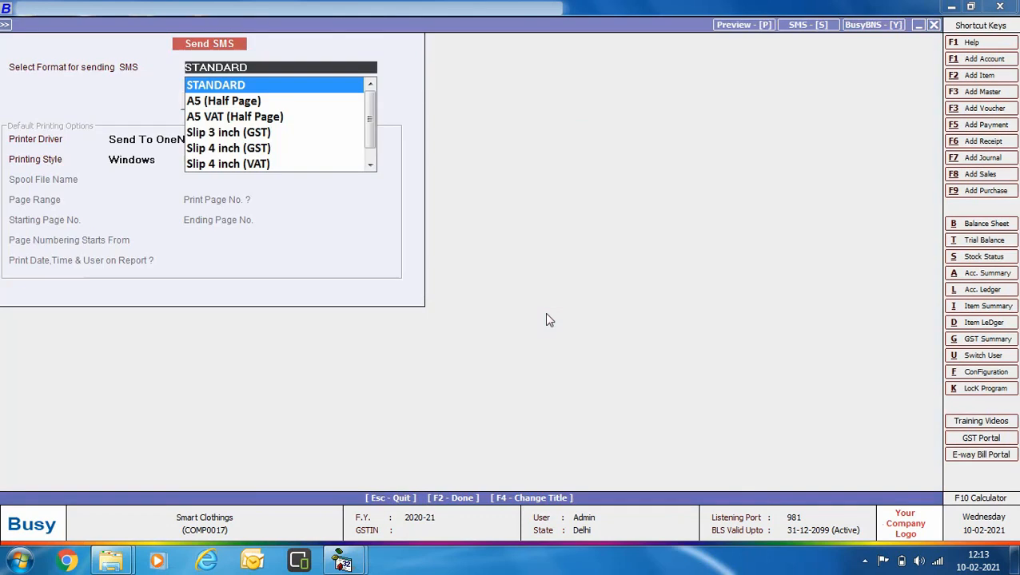
key(Return)
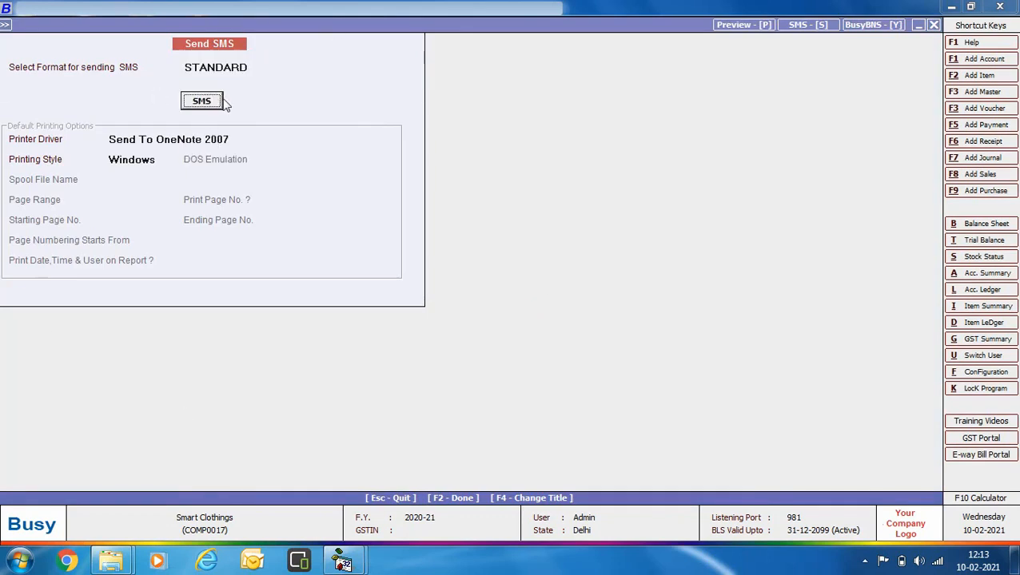
click(199, 102)
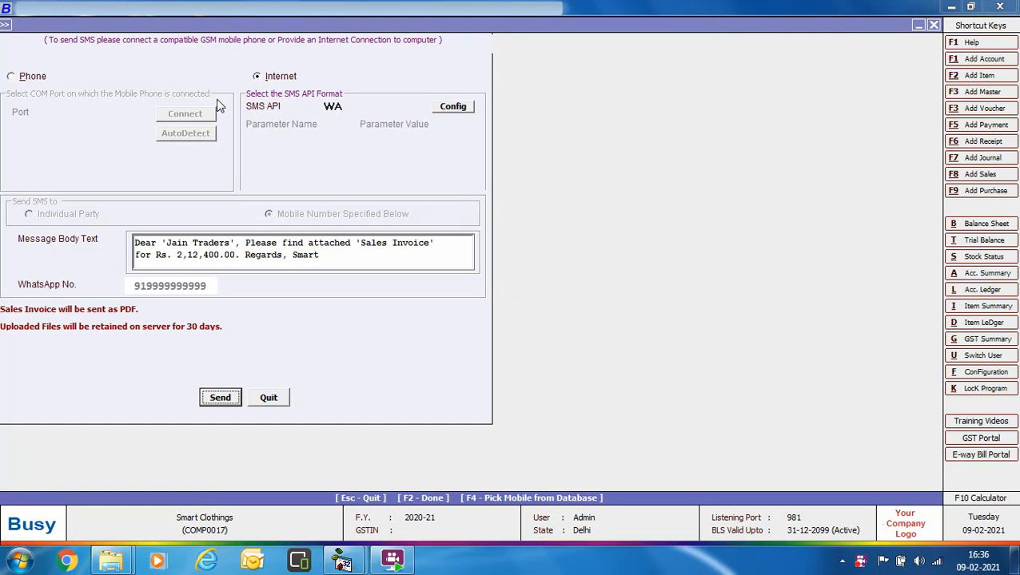
click(224, 399)
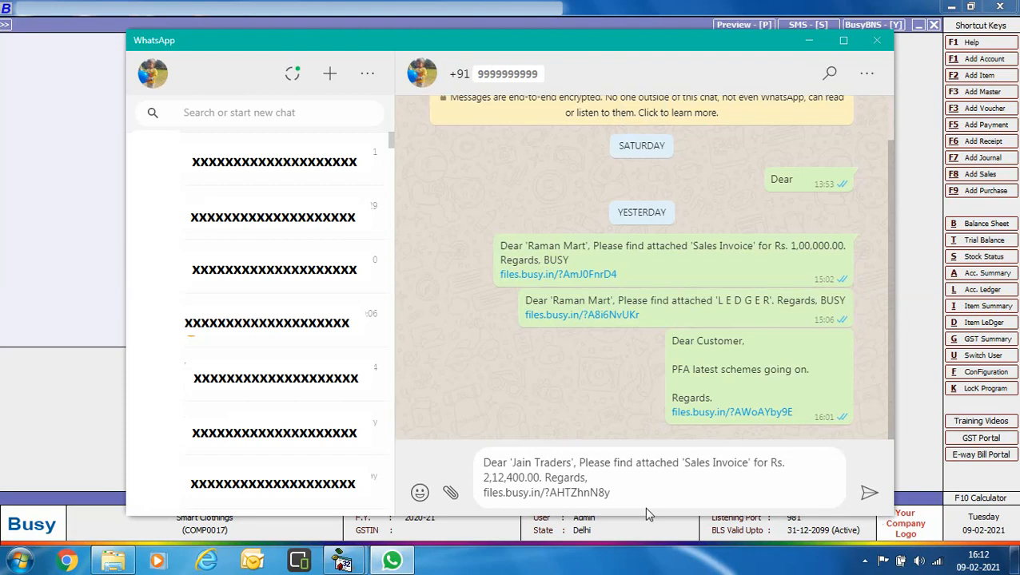
click(869, 496)
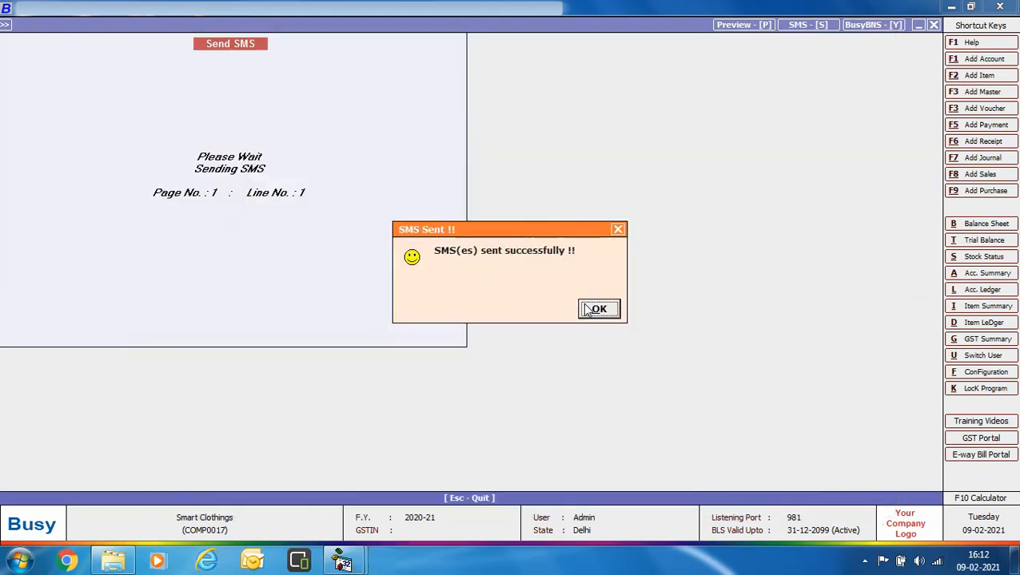
click(596, 309)
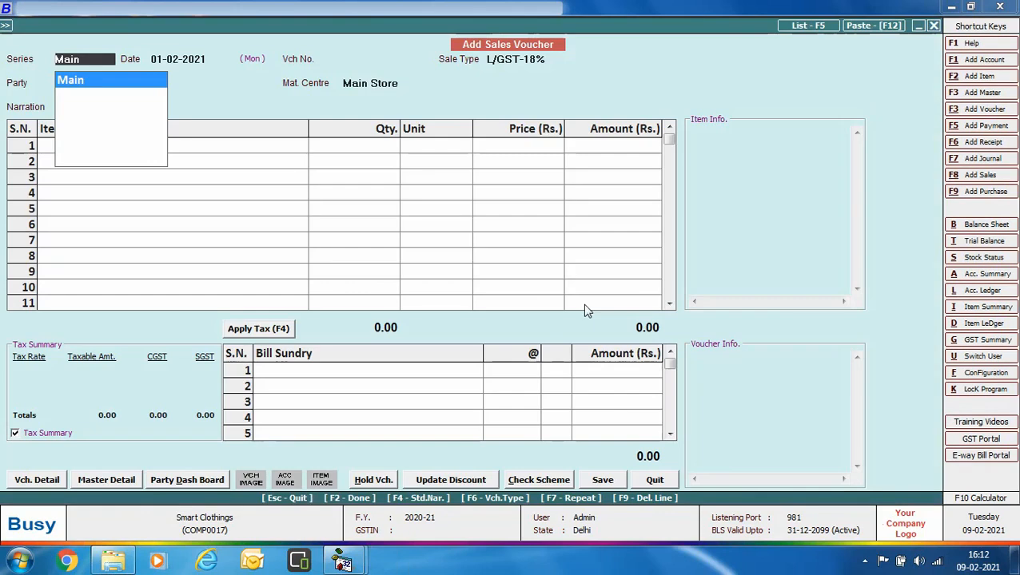
click(648, 490)
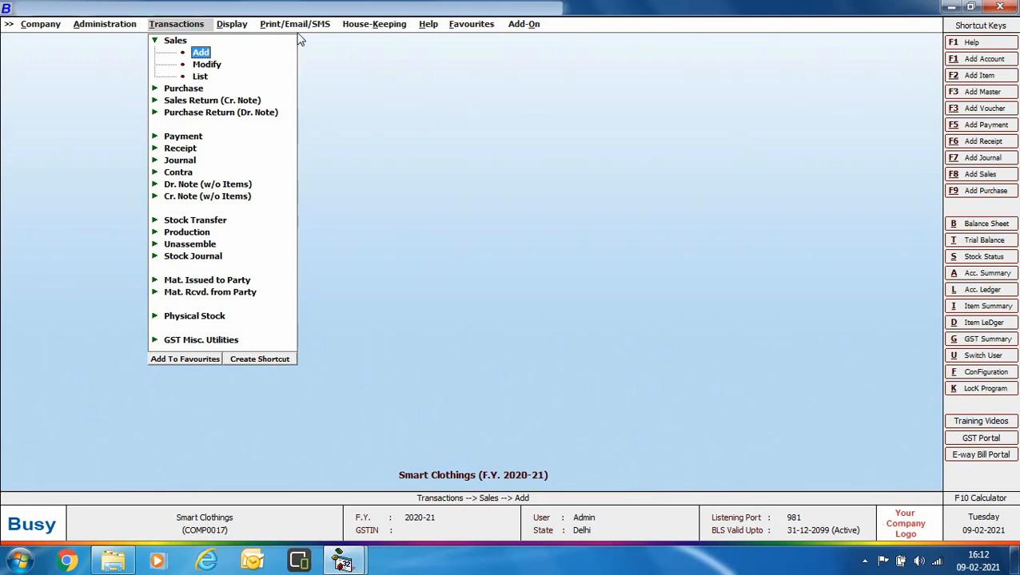
- Set up date-wise printing of Sales inventory vouchers for series Main, starting and ending on 01-02-2021
mouse_move(302, 29)
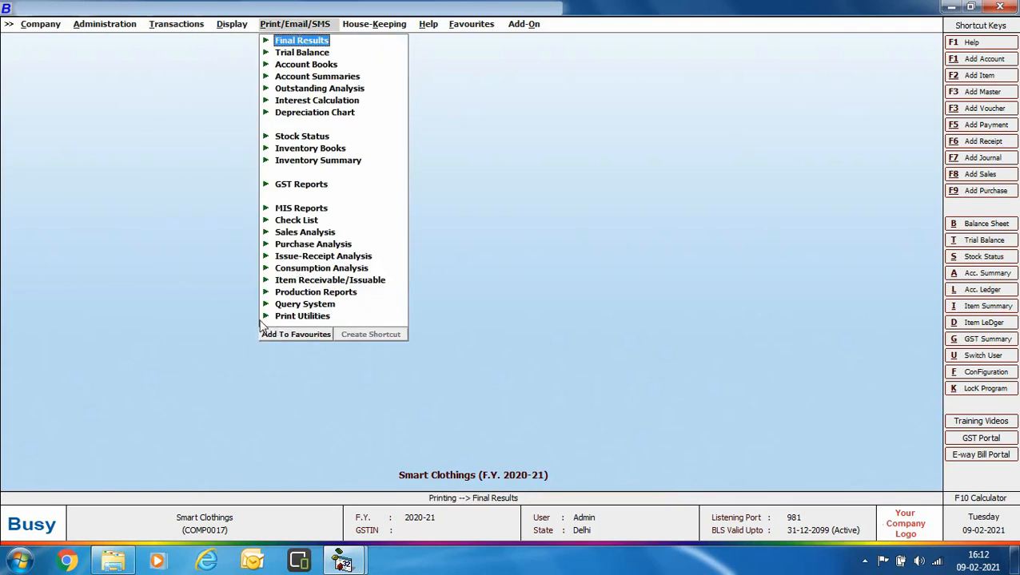
click(303, 318)
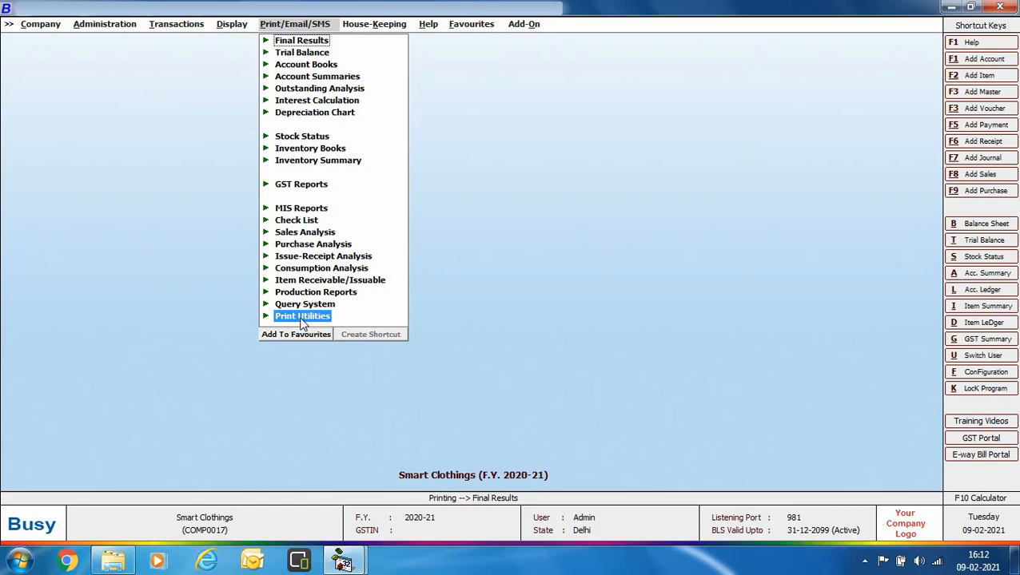
click(302, 318)
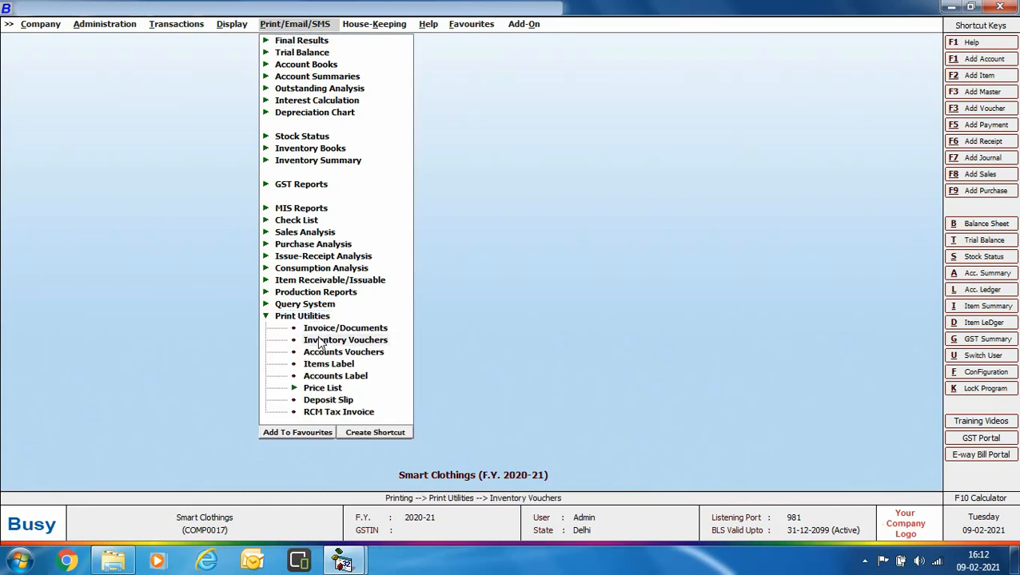
click(320, 342)
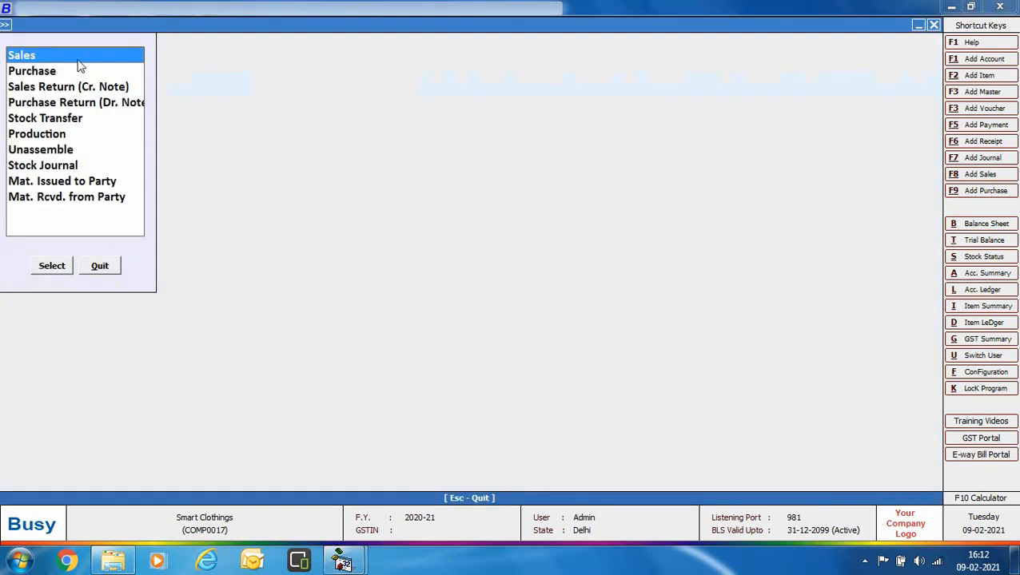
click(53, 266)
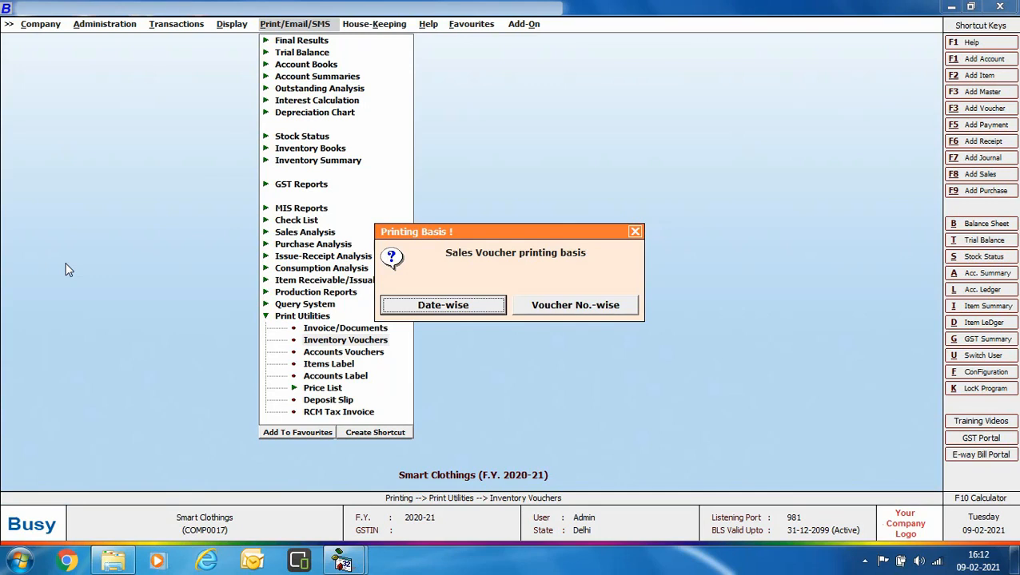
click(442, 310)
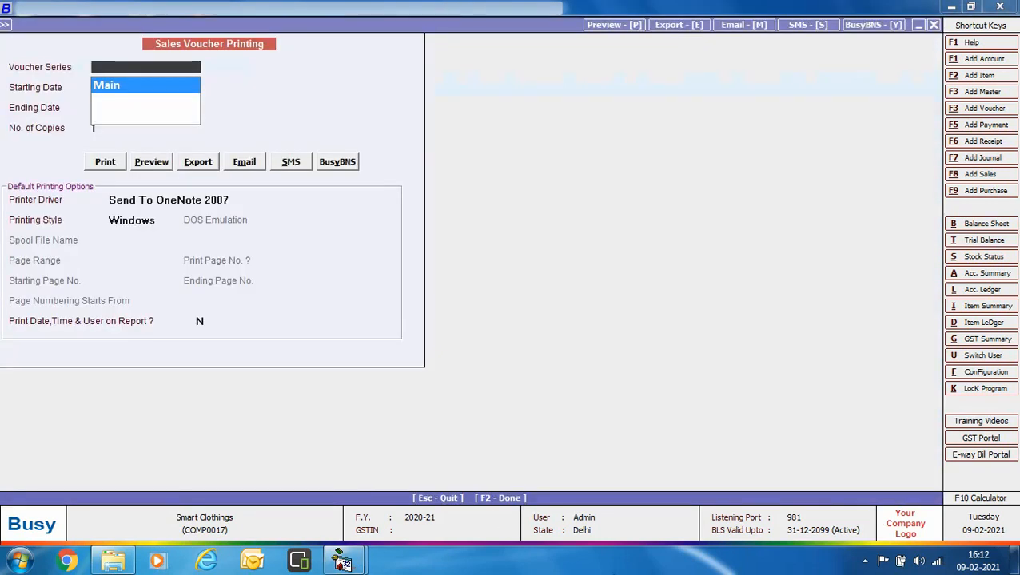
key(Return)
key(Return)
key(Return)
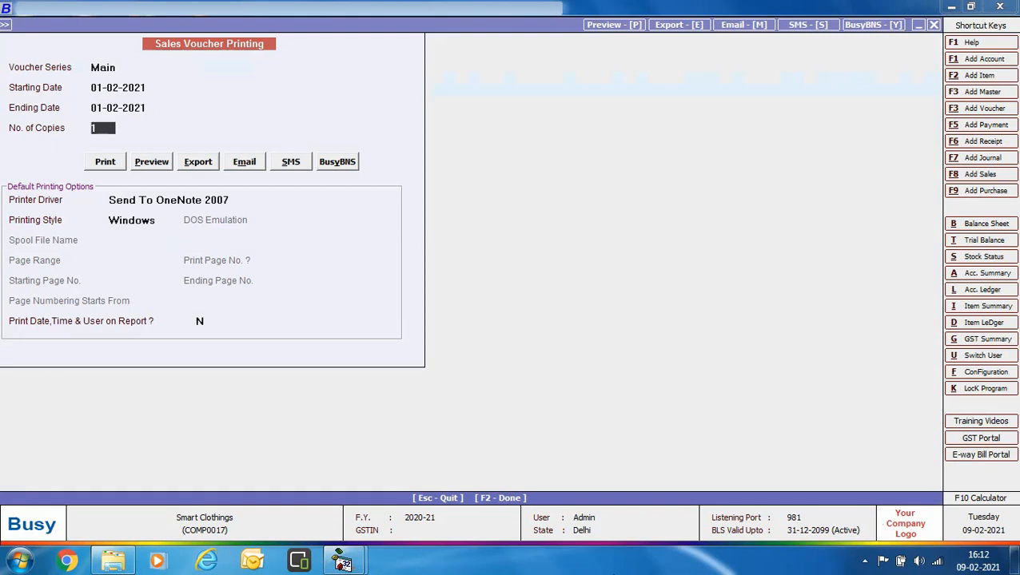
- Send the first sales voucher as a PDF link to its individual party through WhatsApp and close the chat window
click(302, 160)
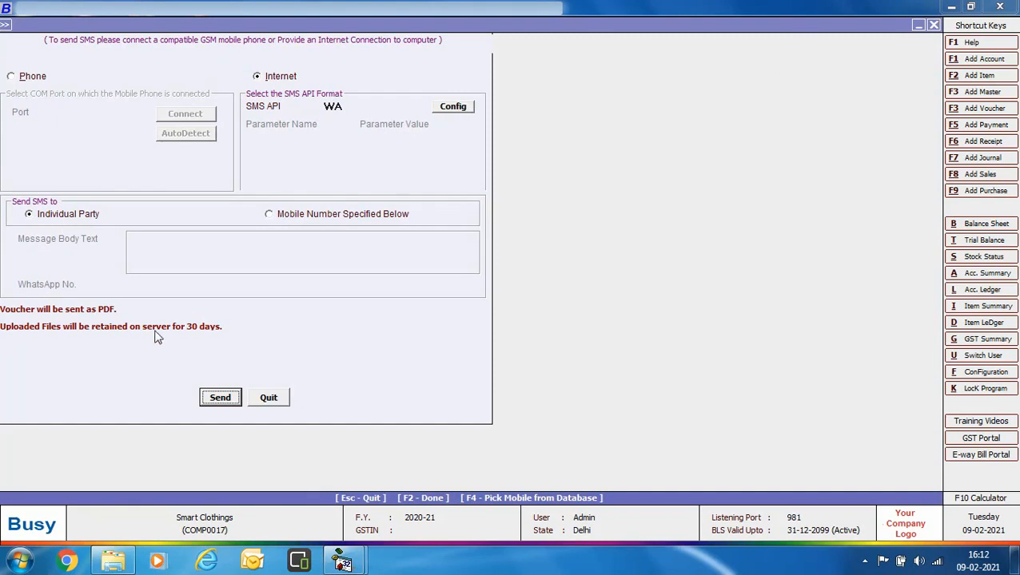
click(219, 398)
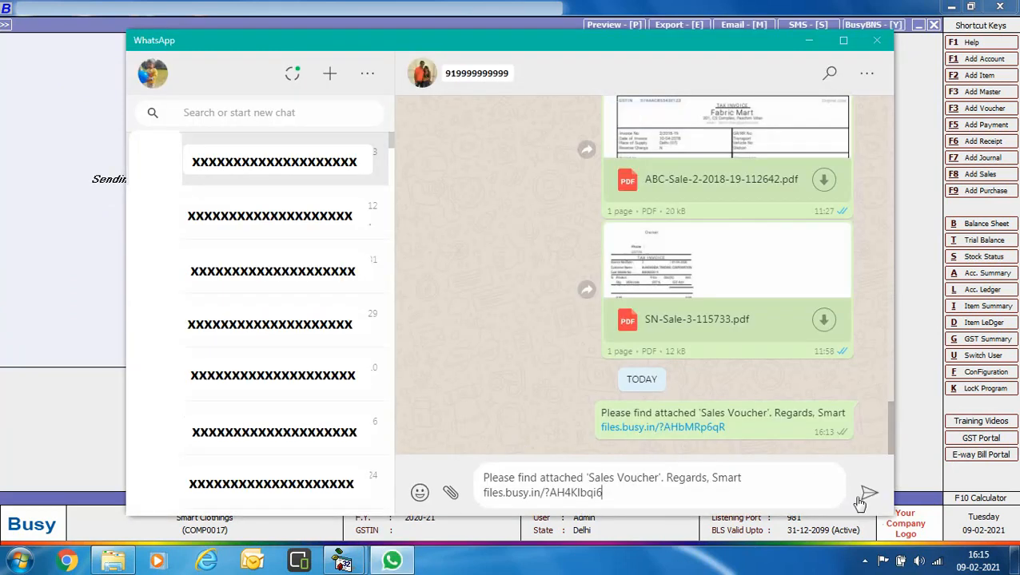
click(867, 497)
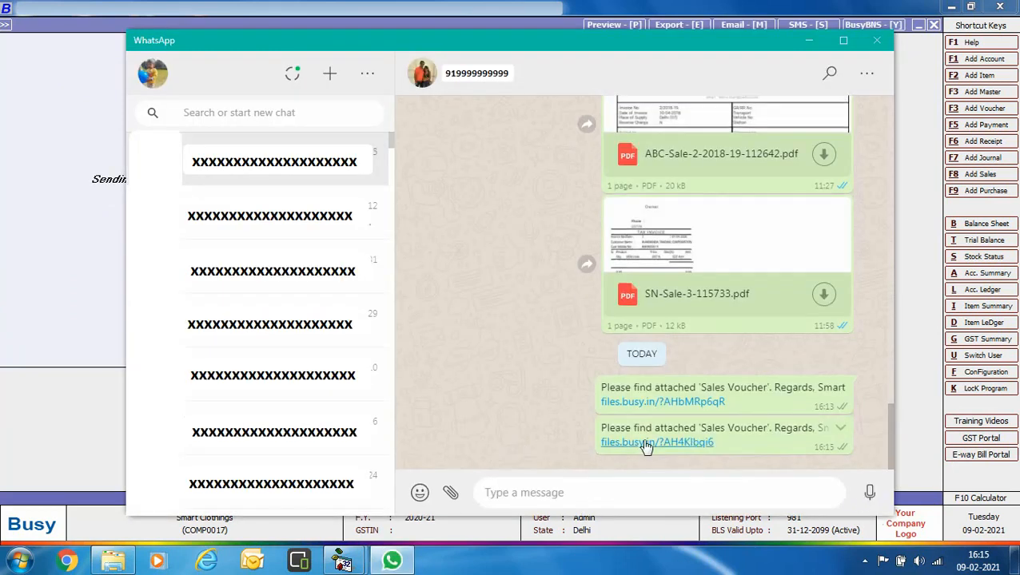
click(875, 42)
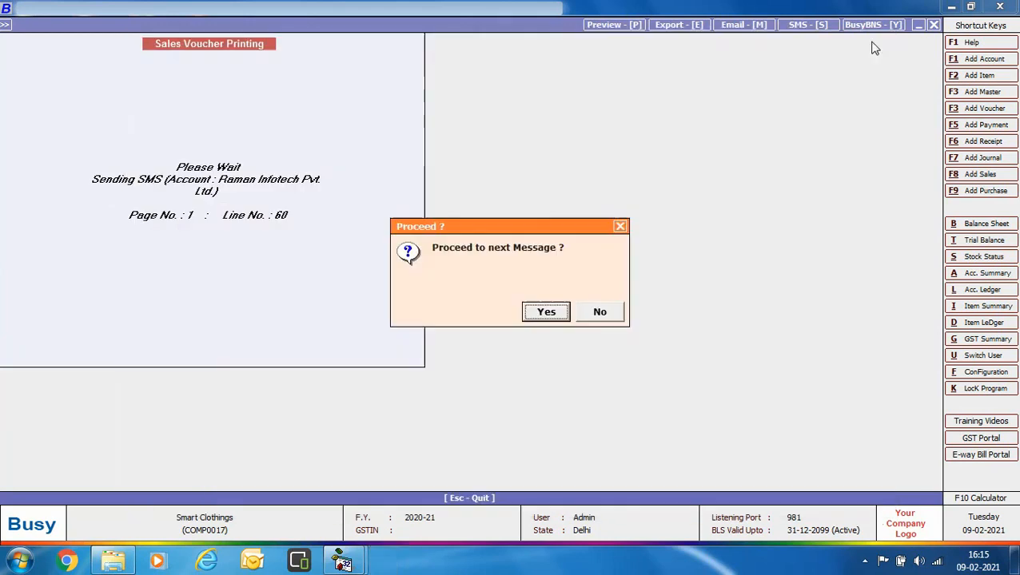
- Proceed to the next message, send that sales voucher through WhatsApp, and close Sales Voucher Printing
click(551, 313)
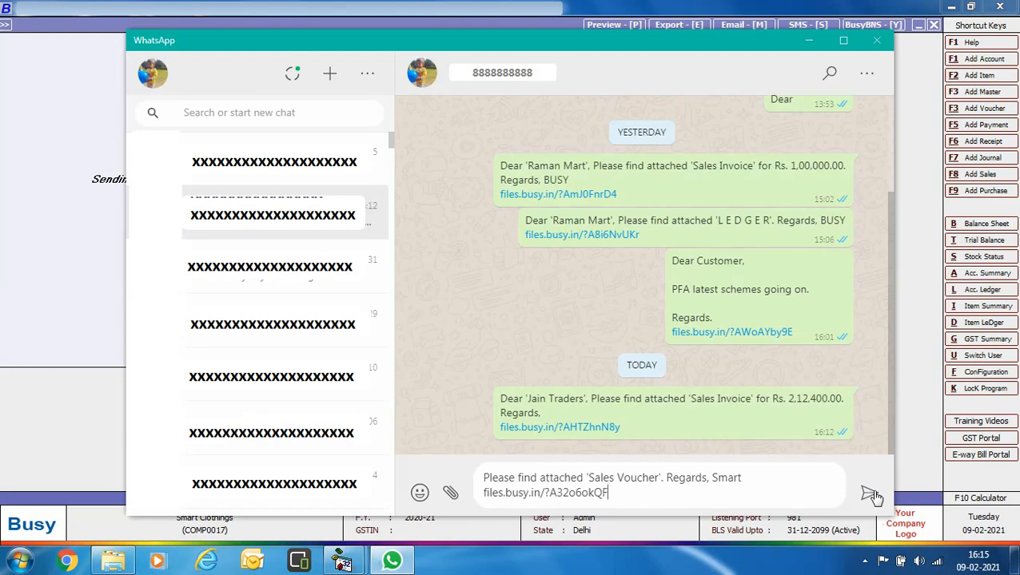
click(869, 493)
click(877, 40)
click(616, 314)
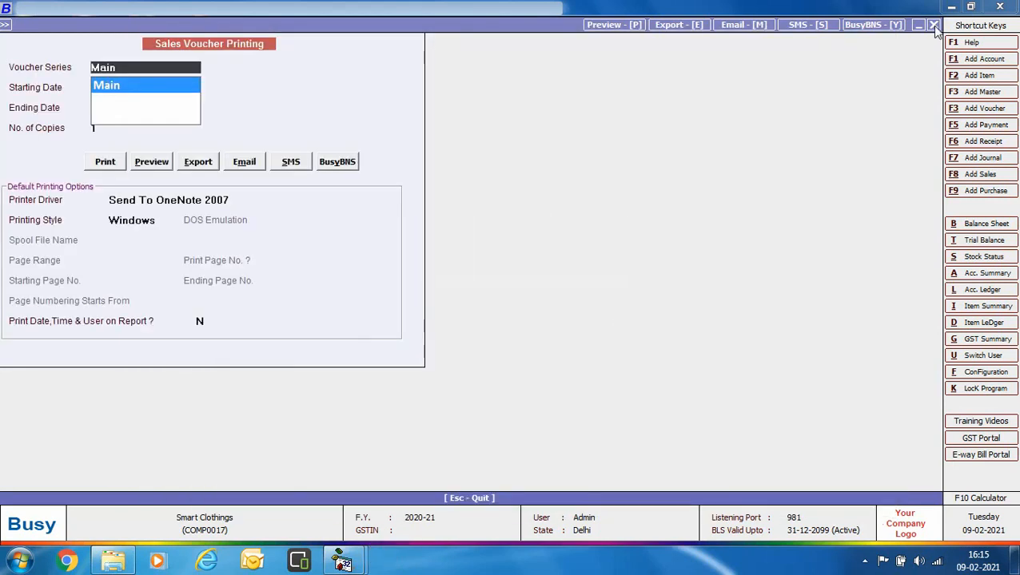
key(Escape)
key(Escape)
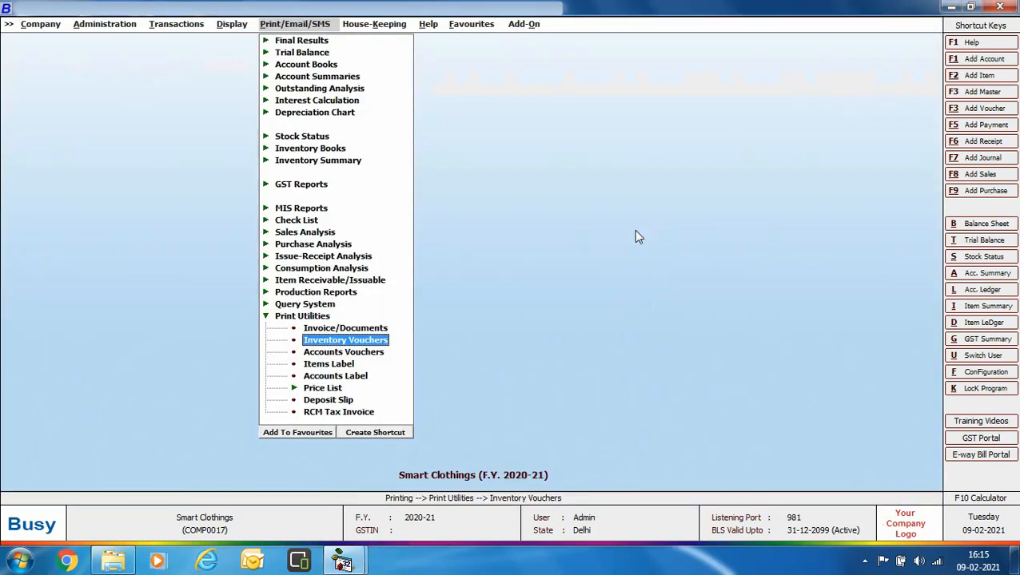
- Set up account-wise ledger printing for the single account Jain Traders with starting date 01-01-2021
click(324, 66)
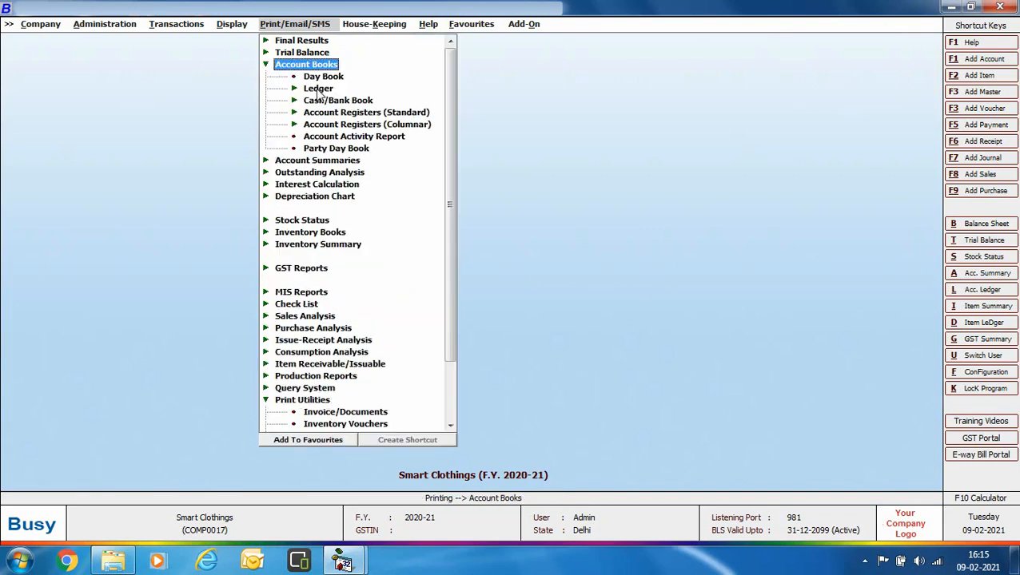
click(317, 89)
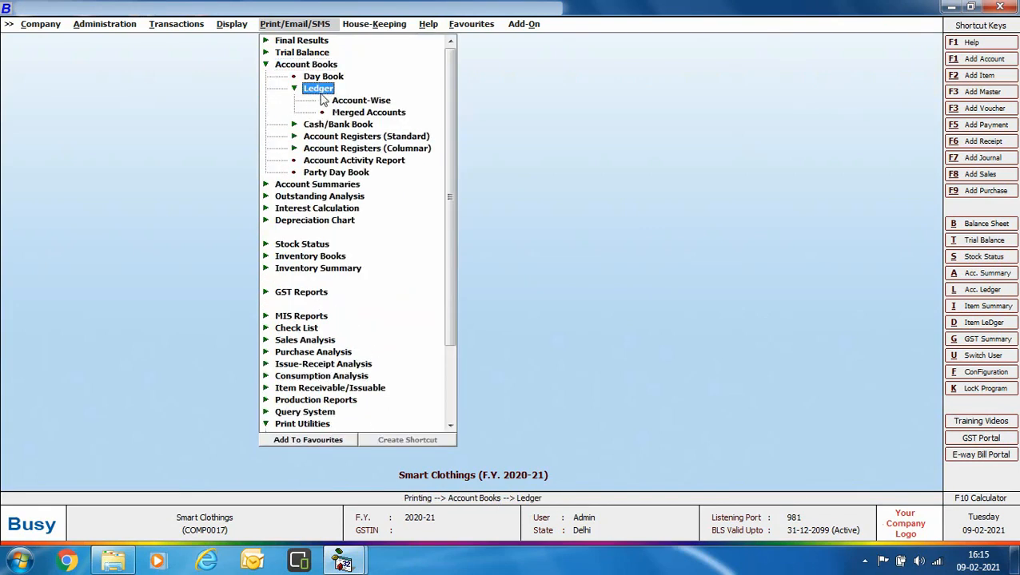
click(342, 102)
click(411, 304)
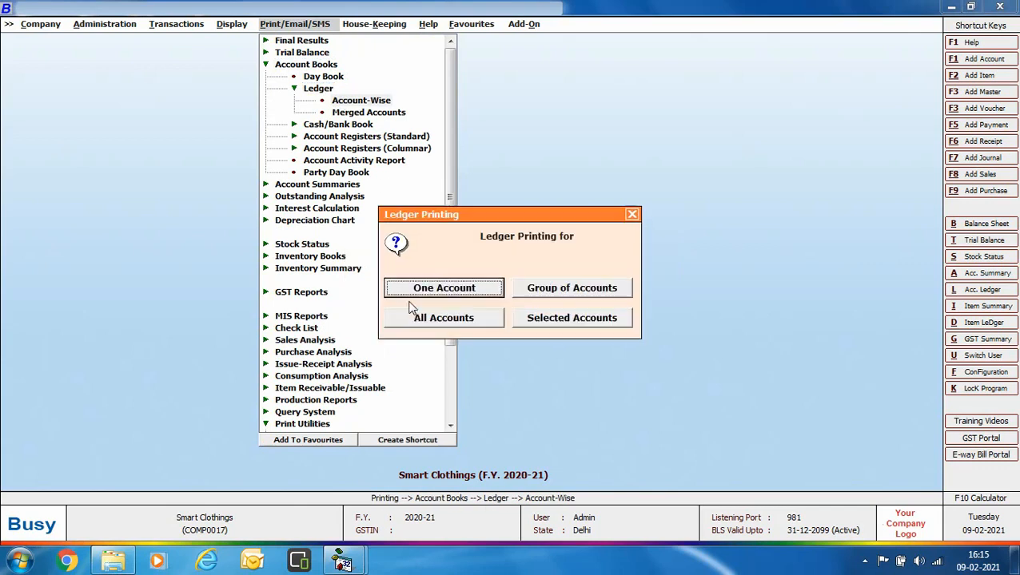
click(417, 290)
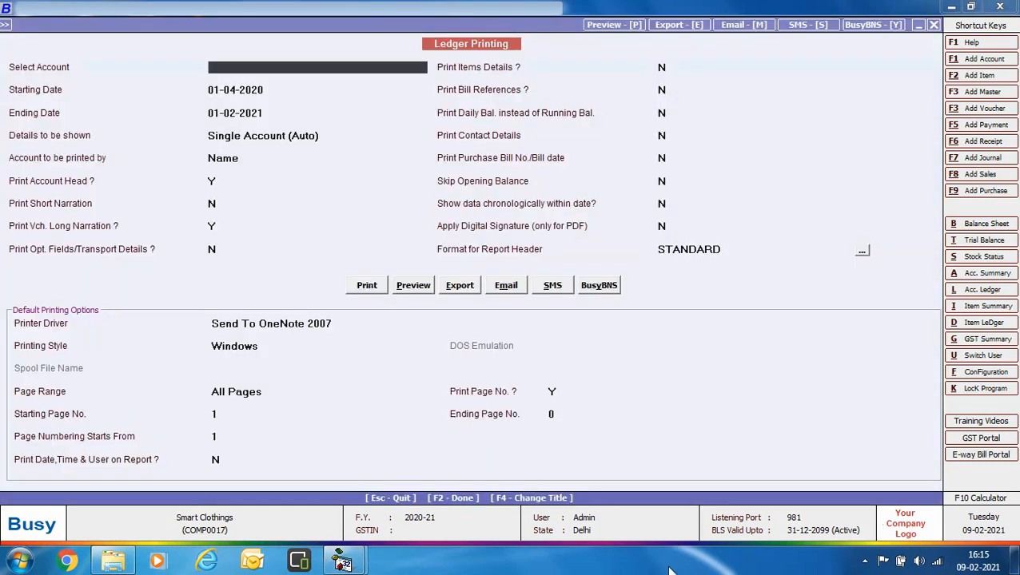
text(jai)
key(Return)
text(01-01-2021)
key(Return)
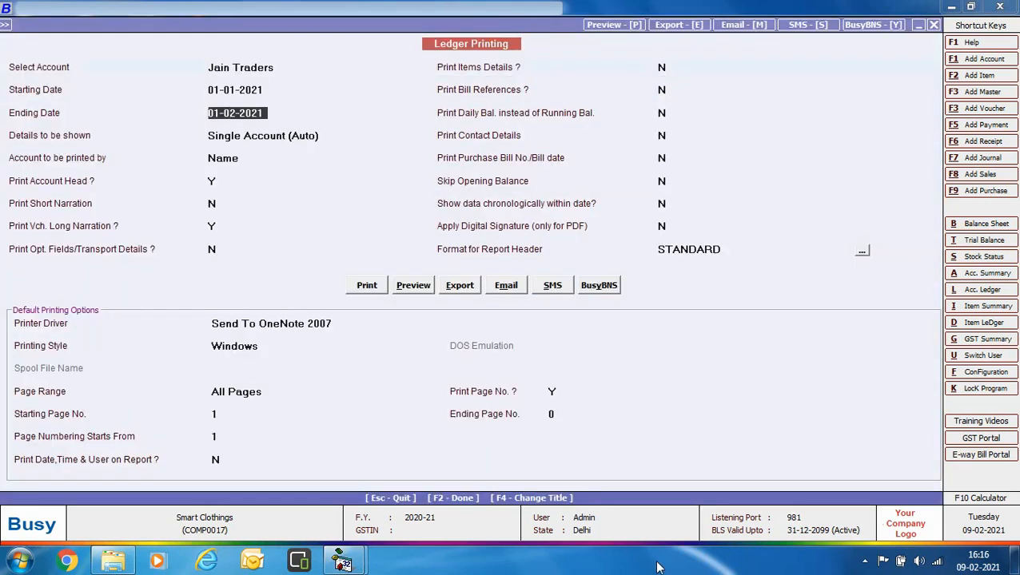
- Send the Jain Traders ledger through WhatsApp, and close ledger printing back to the main screen
click(550, 288)
click(220, 398)
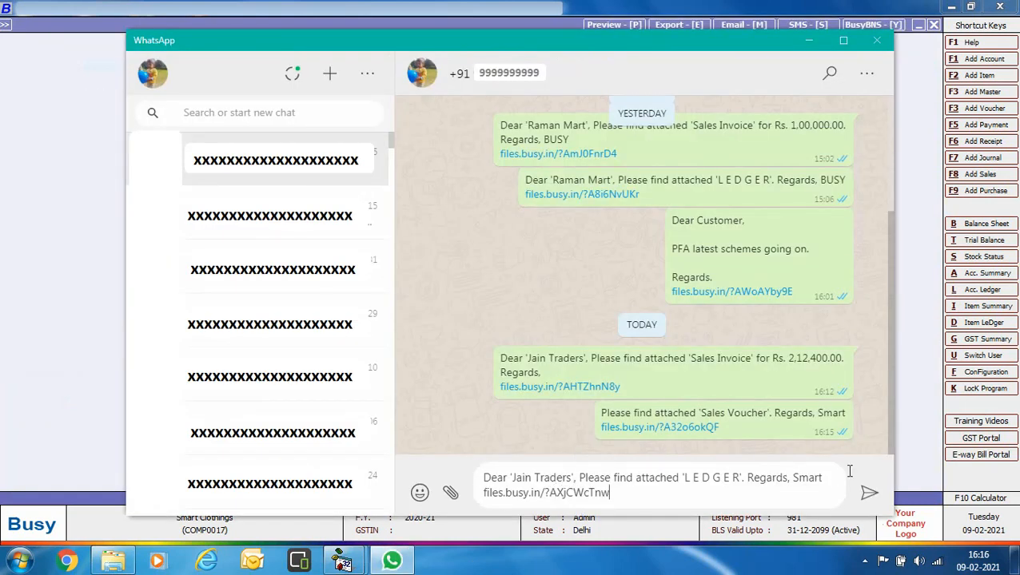
click(869, 493)
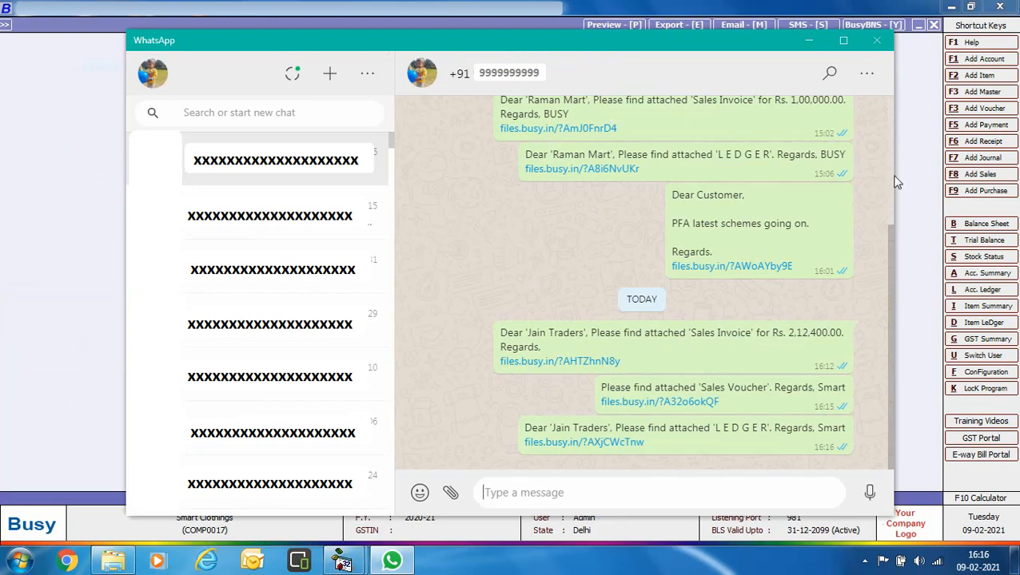
click(879, 46)
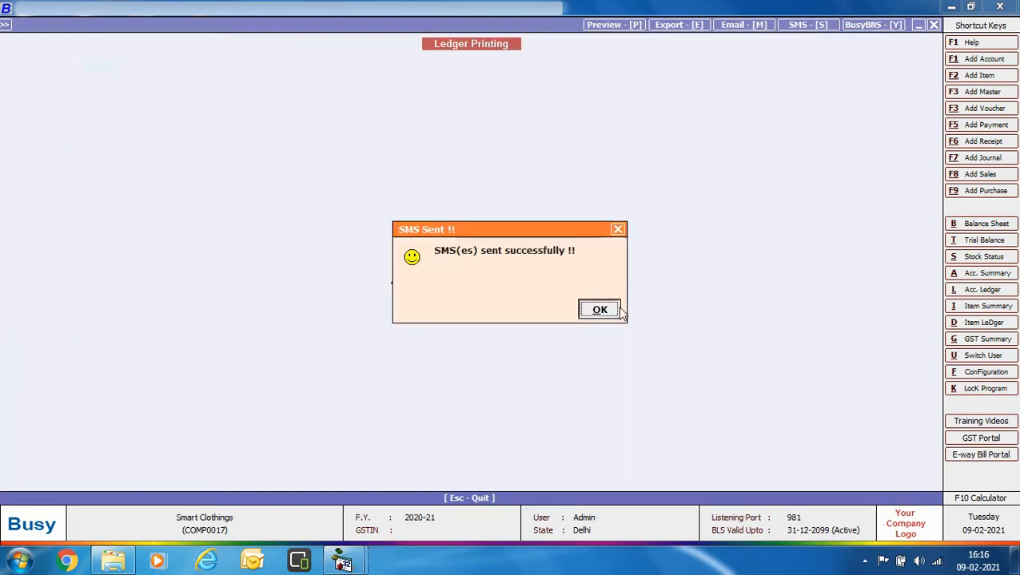
click(609, 314)
key(Escape)
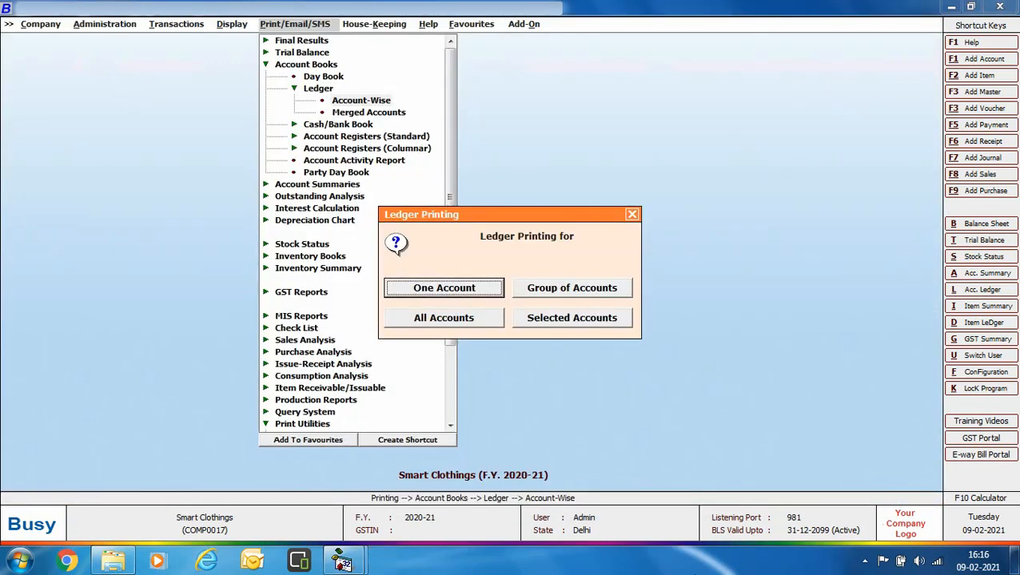
key(Escape)
key(Escape)
key(Escape)
key(Escape)
key(Escape)
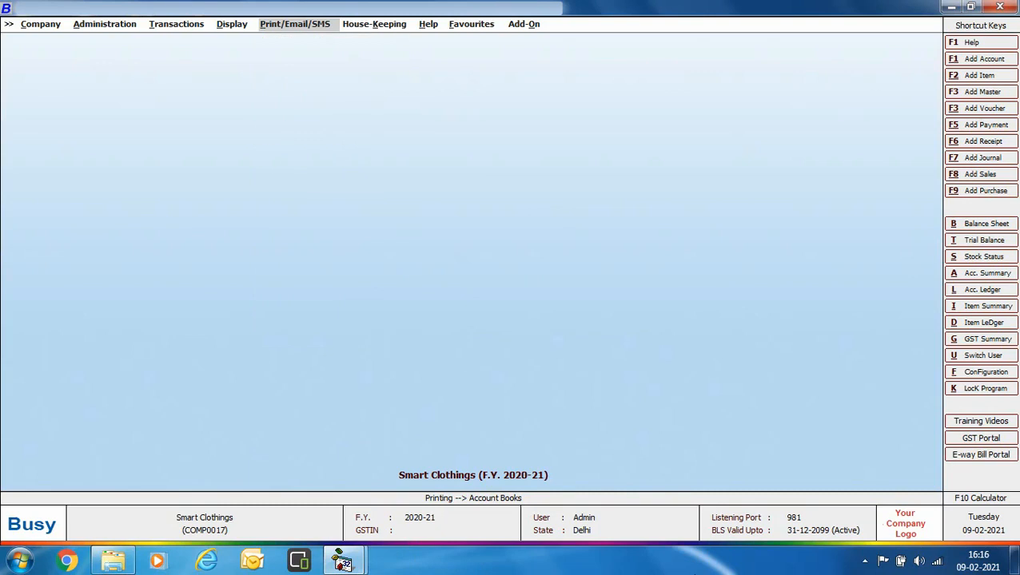